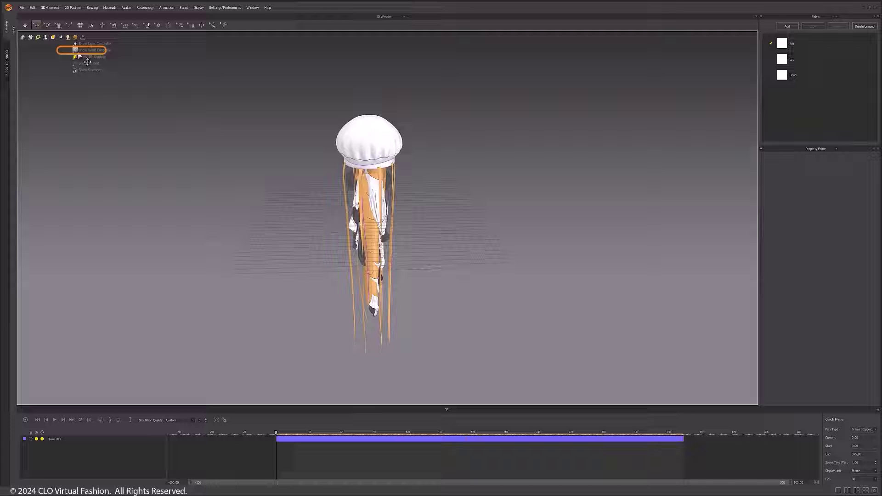
Show a wind controller beside the jellyfish and select it to reveal its wind settings
left_click(77, 50)
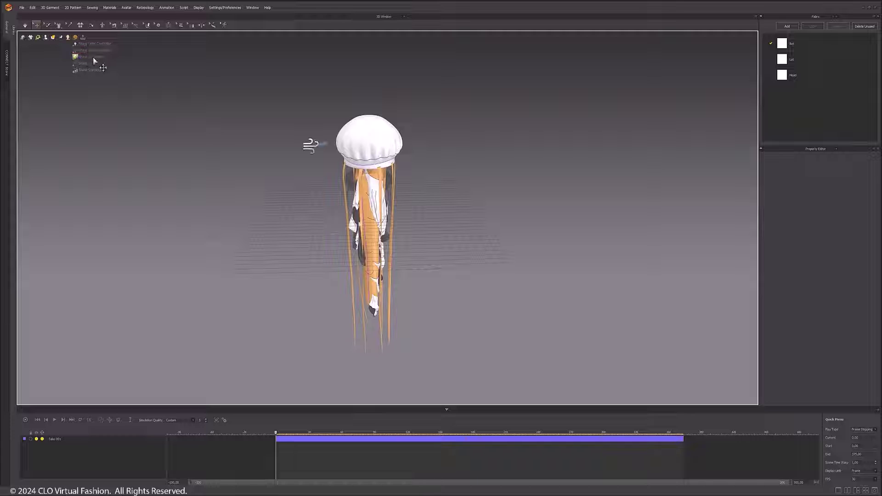
left_click(320, 145)
right_click_drag(320, 147, 431, 185)
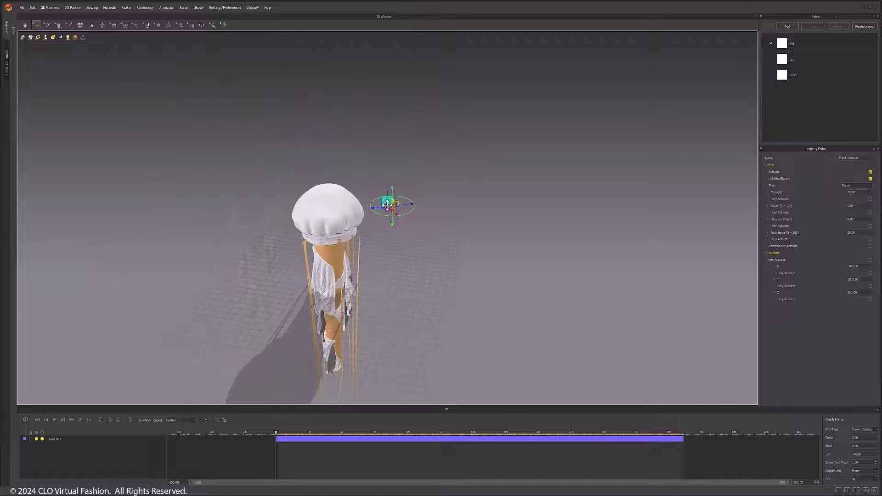
Duplicate the wind controller and move the copy to the jellyfish's left
right_click(390, 208)
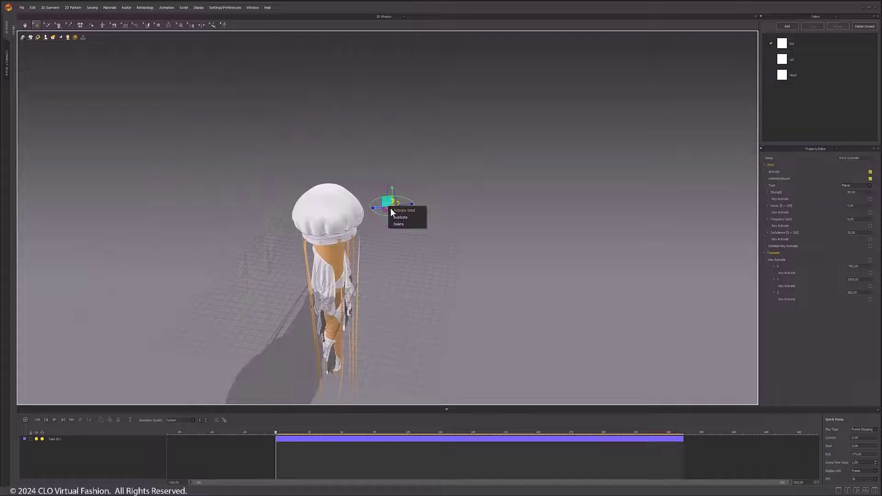
left_click(398, 219)
right_click_drag(443, 177, 439, 208)
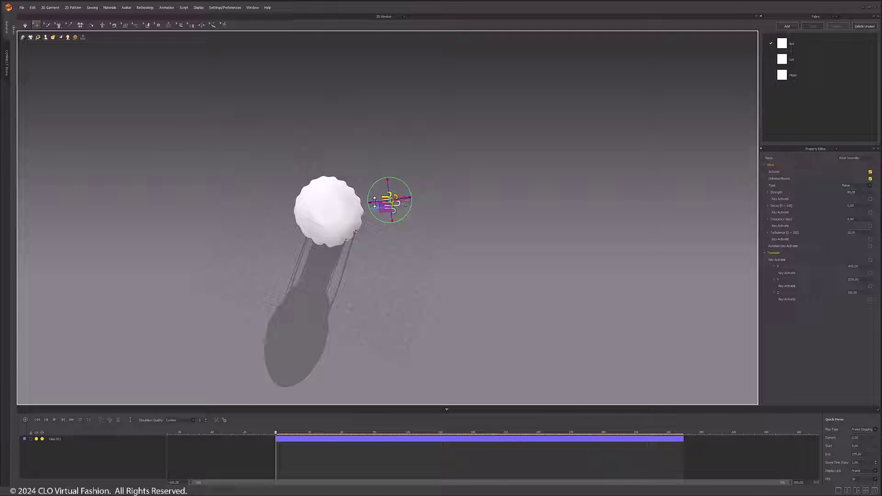
left_click_drag(374, 203, 230, 247)
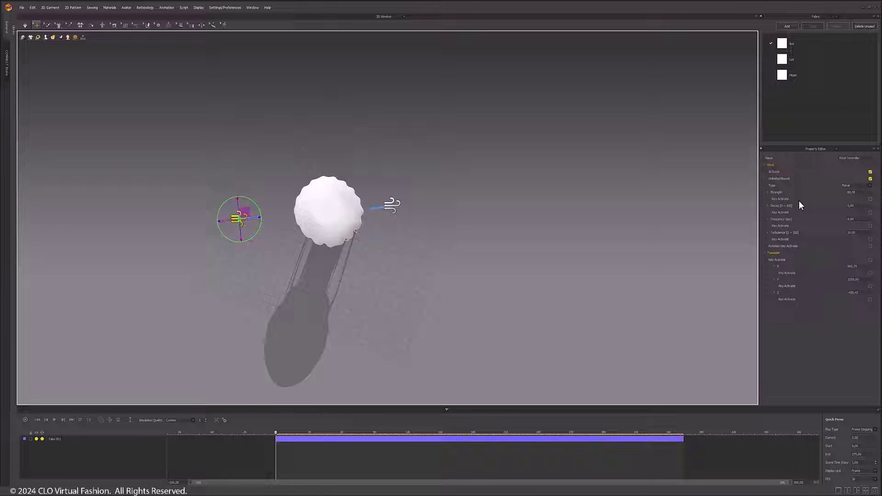
Raise the copy's wind strength to 100 and lift it above the jellyfish
left_click(857, 193)
type("70")
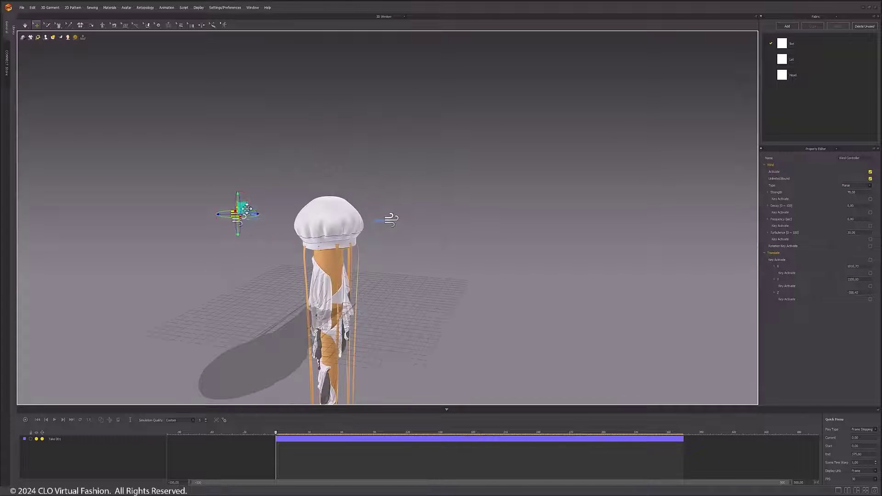
left_click_drag(852, 192, 865, 202)
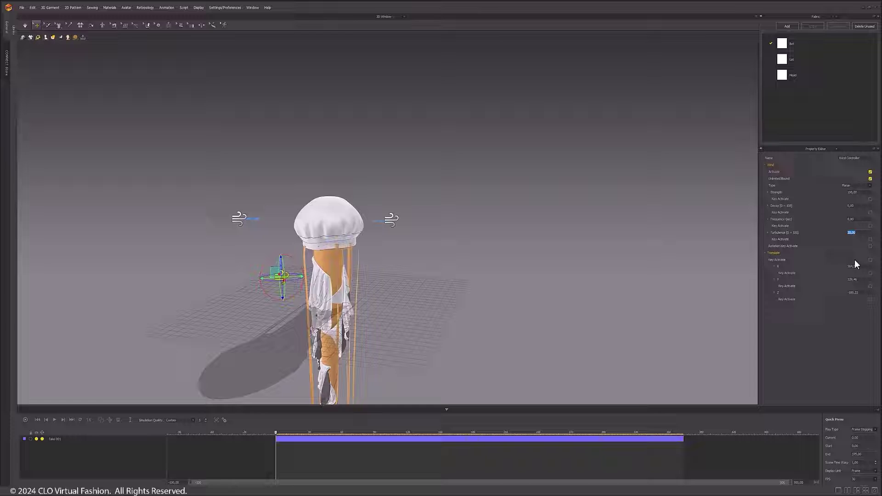
left_click_drag(271, 255, 358, 95)
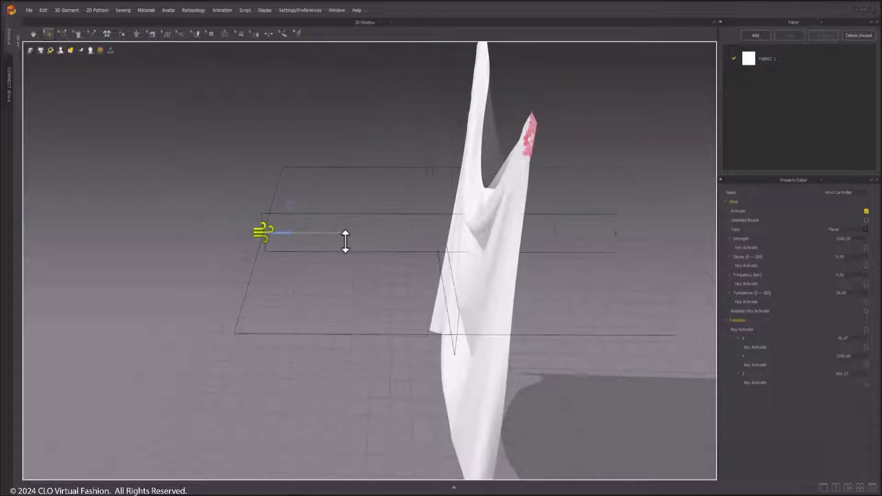
Lower the wind controller to about 305 beside the hanging cloth and start the simulation
right_click_drag(346, 240, 345, 231)
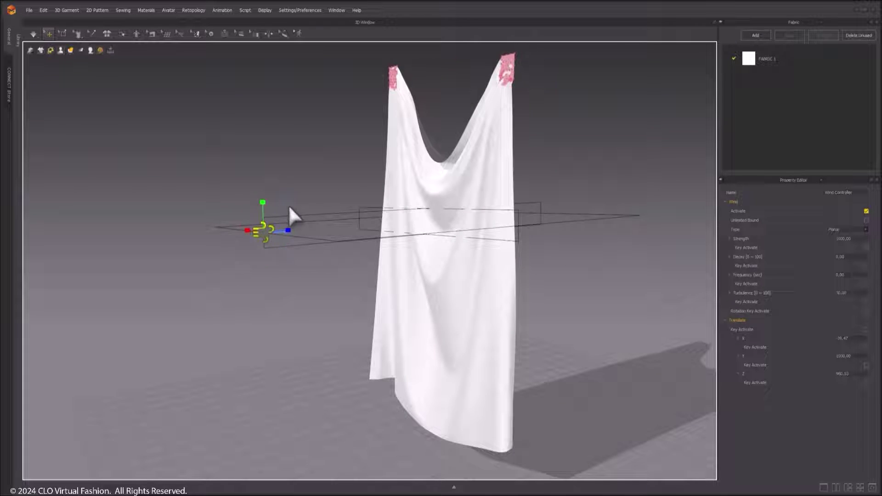
left_click_drag(288, 205, 240, 419)
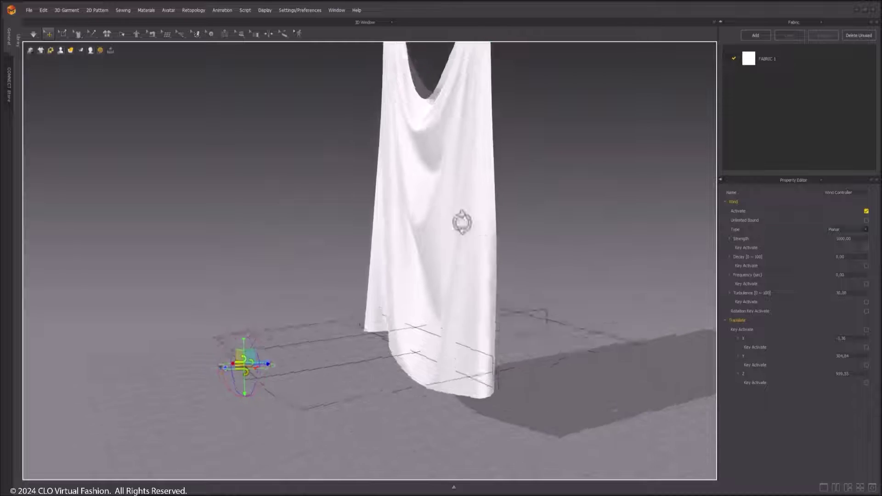
key("space")
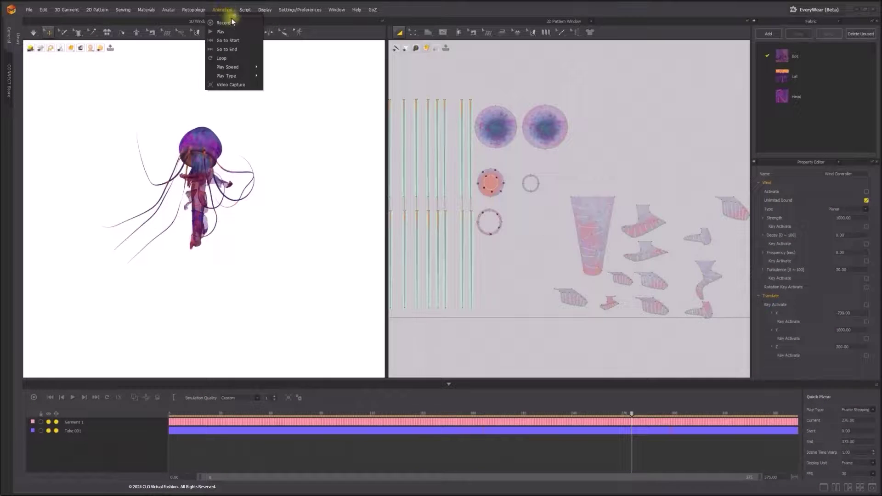
Float the Animation menu as a panel and set the Animation Editor start frame to 30
left_click_drag(231, 17, 301, 287)
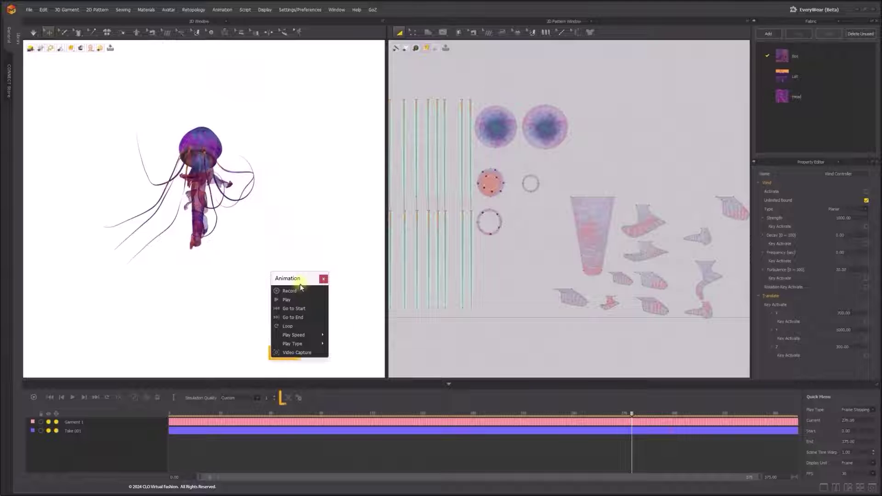
left_click(321, 357)
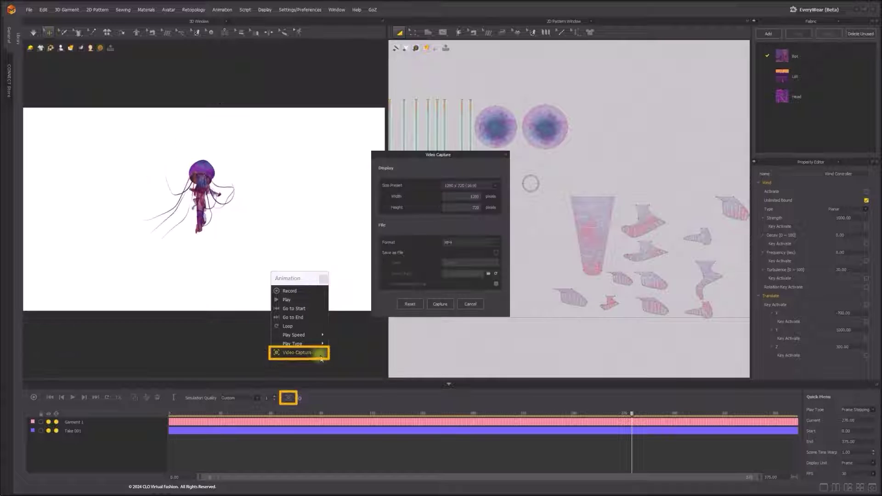
left_click(299, 397)
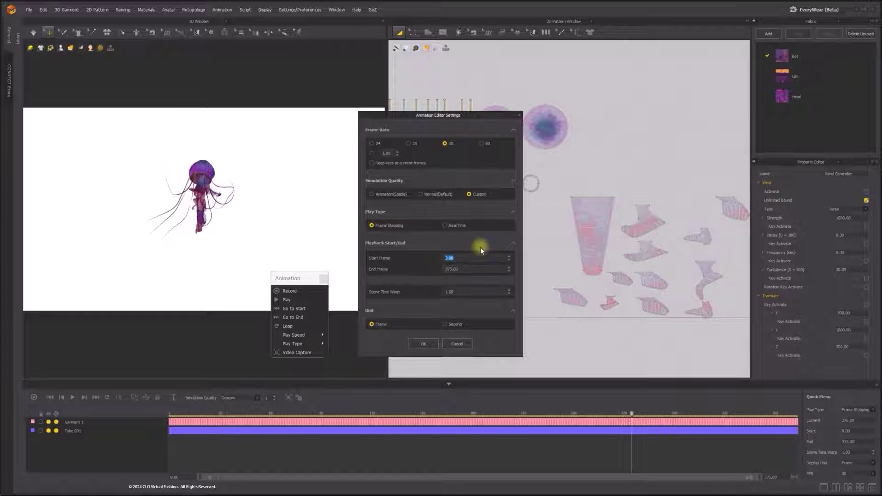
type("30")
left_click(421, 344)
left_click(438, 305)
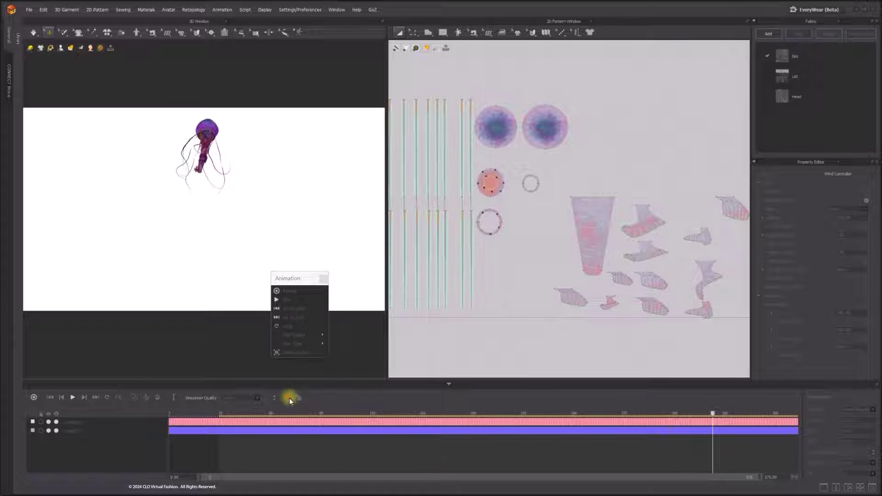
Stop the video capture and open the recorded jellyfish clip
left_click(289, 399)
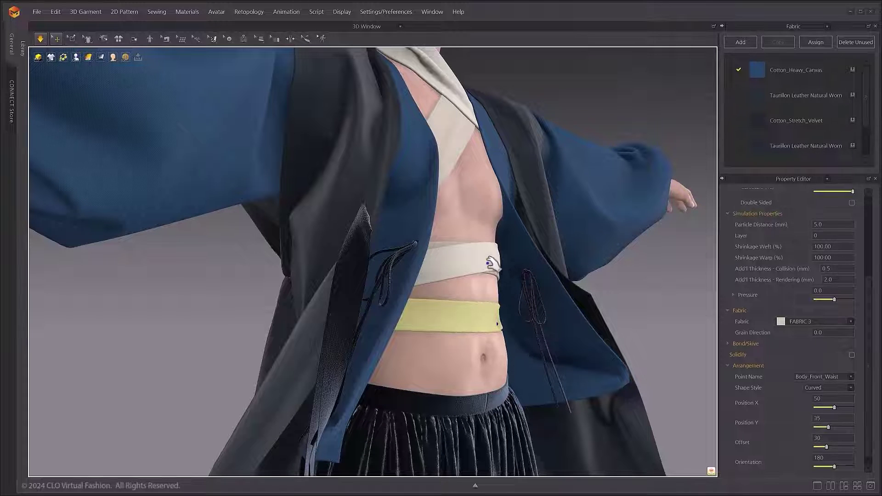
Select the upper chest band and waistband, then the avatar body to show its mesh properties
left_click(483, 272)
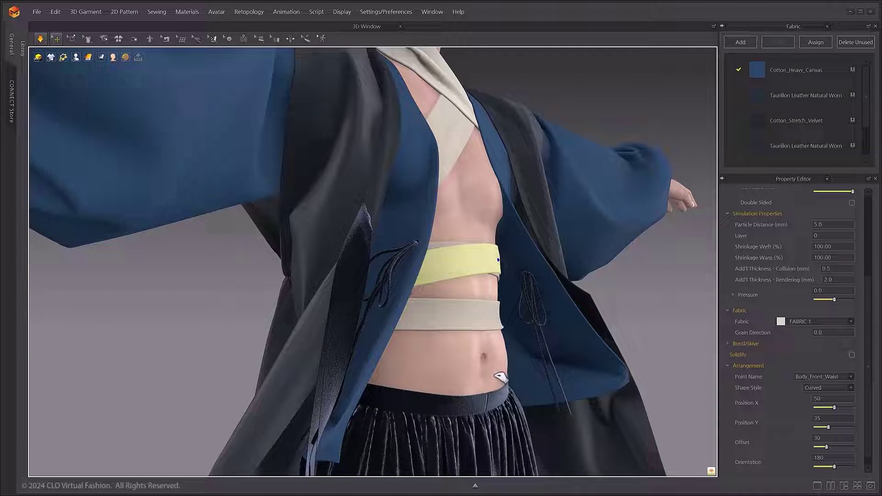
left_click(499, 378)
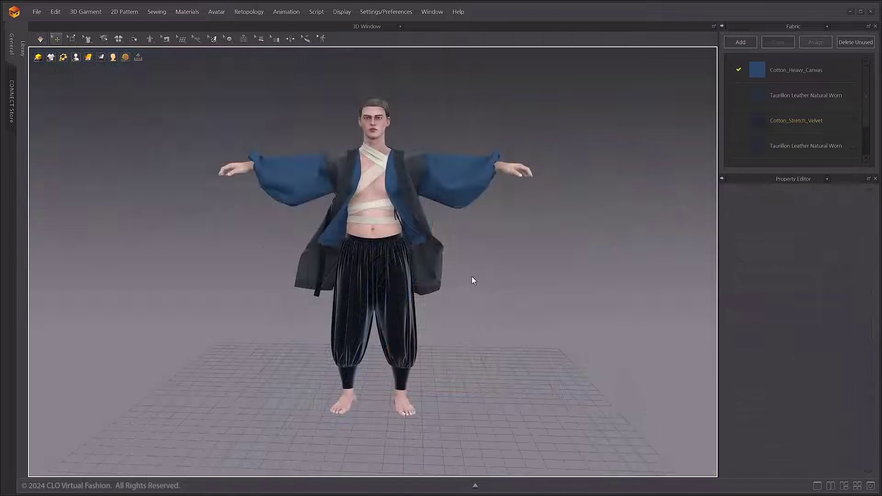
left_click(377, 189)
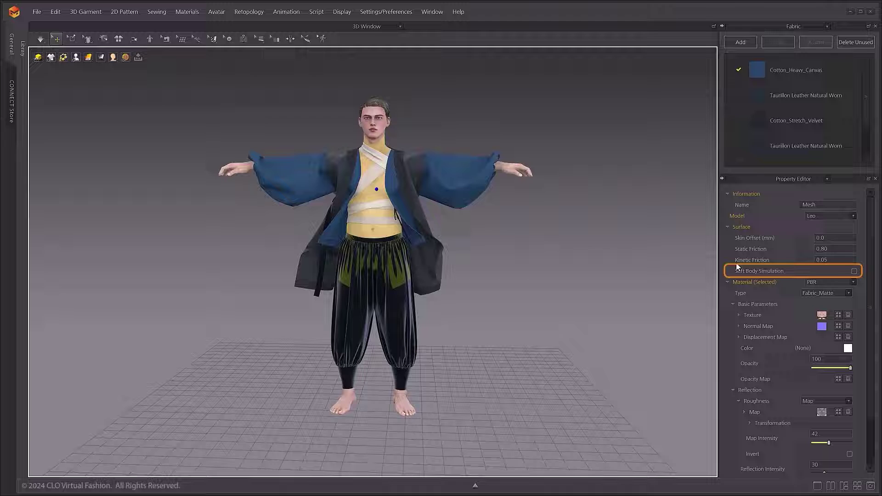
Enable Soft Body Simulation on the avatar with stiffness 5000, then bring up the simulation modes
left_click(853, 271)
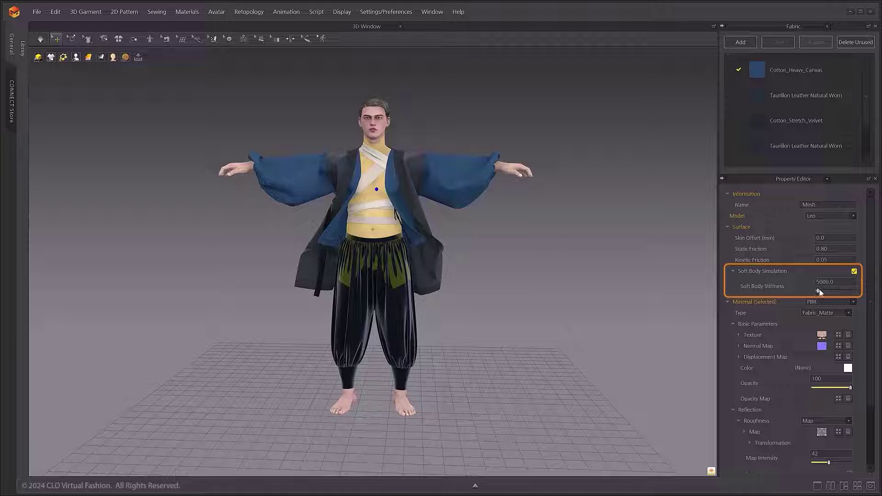
left_click_drag(824, 293, 818, 291)
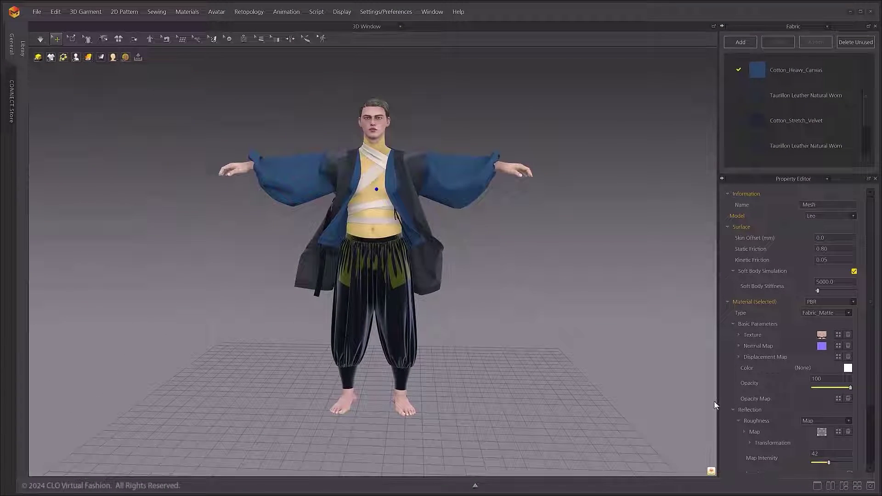
left_click(286, 240)
scroll(285, 240, "up", 5)
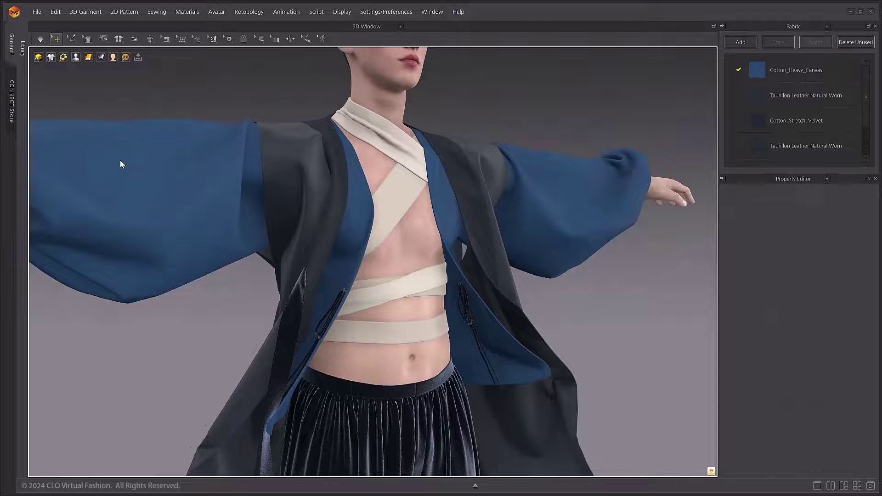
left_click(40, 39)
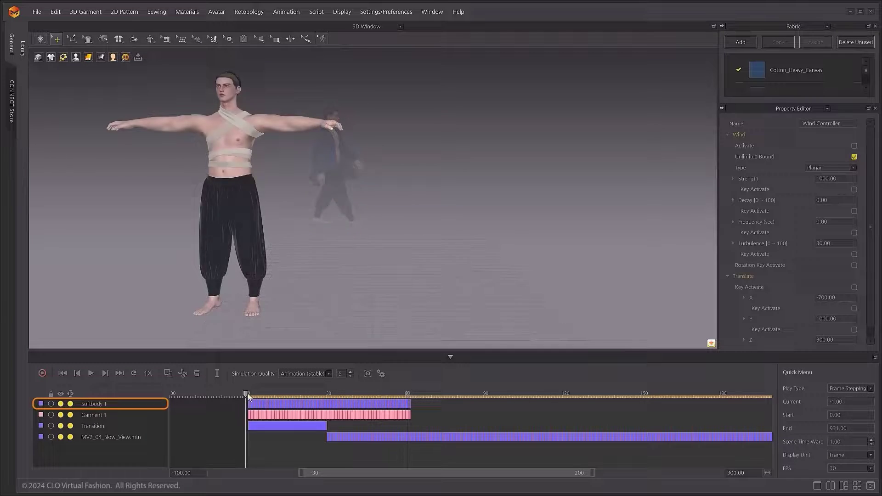
Scrub the soft body walk to an early frame and view the File > Export options
left_click_drag(247, 392, 414, 398)
left_click(37, 12)
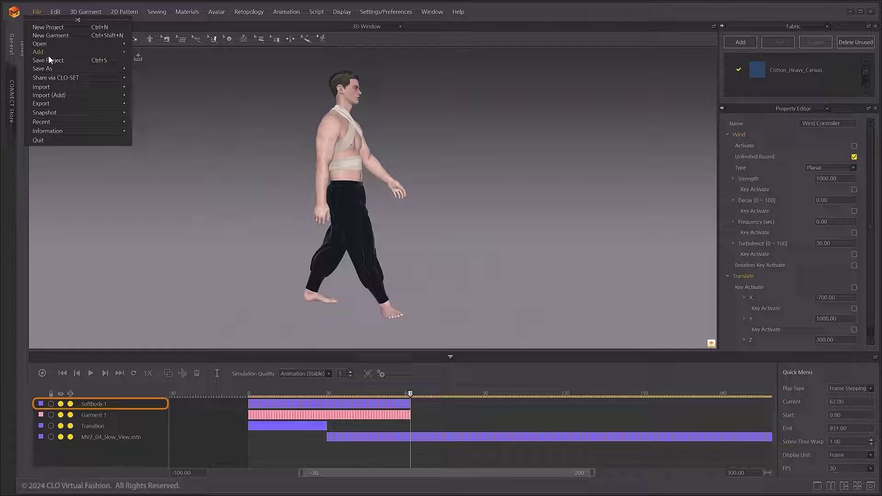
mouse_move(56, 104)
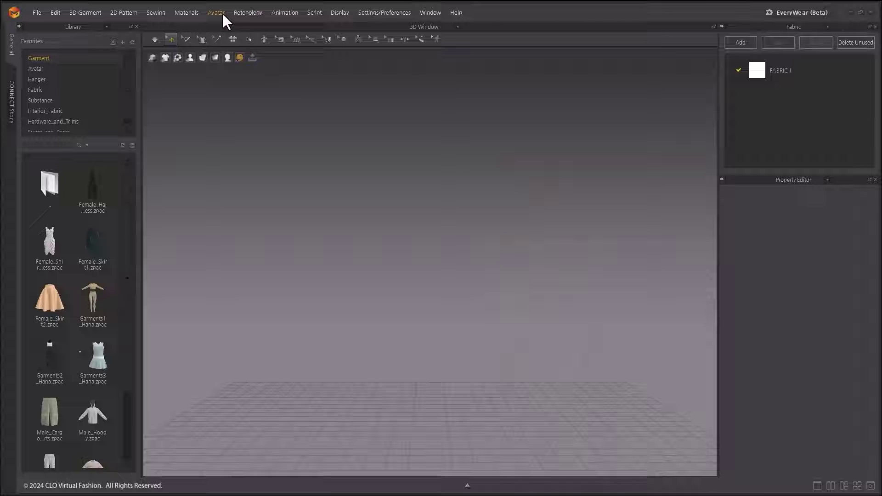
Launch Avatar > Auto Convert to Avatar and pick MV2_Mannequin.avt as the original file
left_click(216, 12)
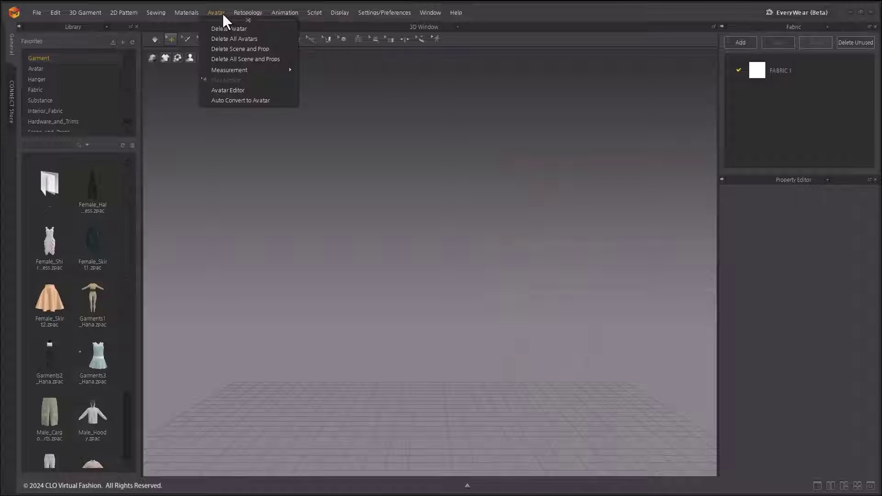
left_click(277, 101)
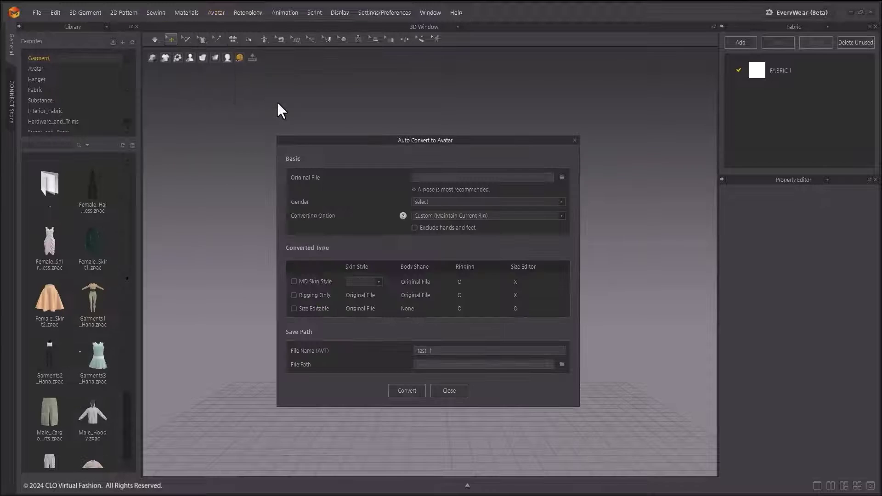
left_click(561, 178)
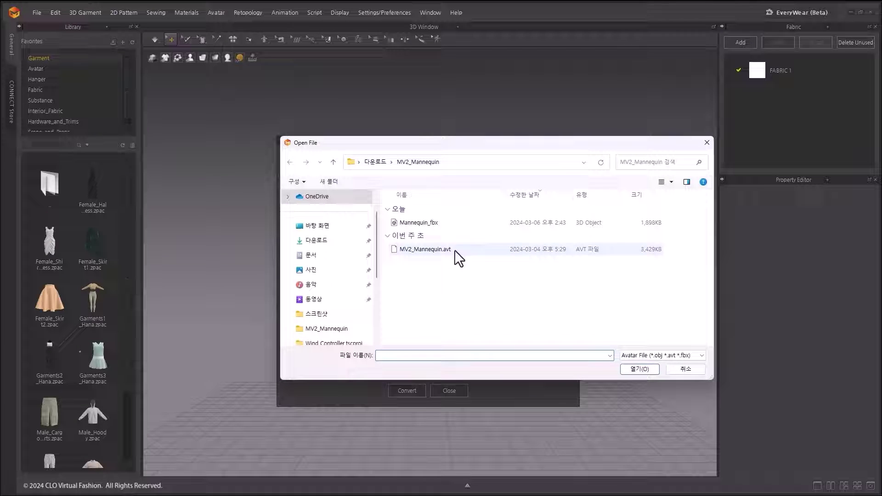
left_click(454, 249)
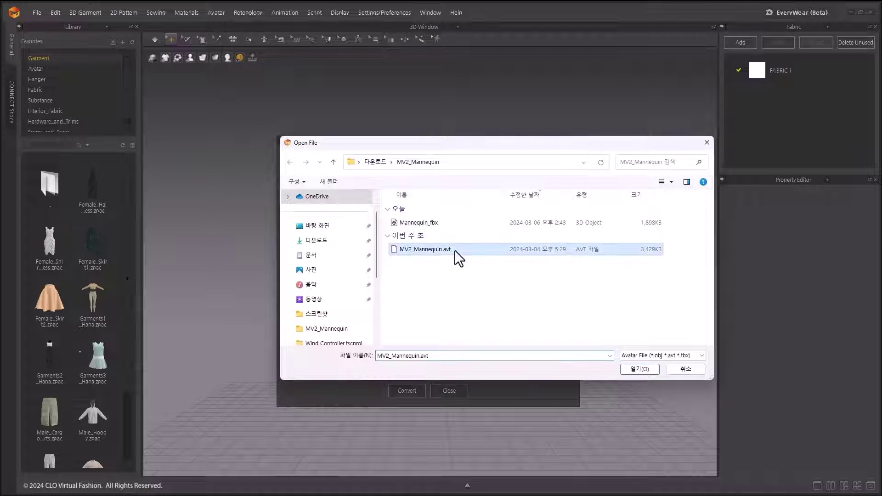
Load the mannequin, set Gender to Male and keep Custom (Maintain Current Rig) conversion
left_click(651, 369)
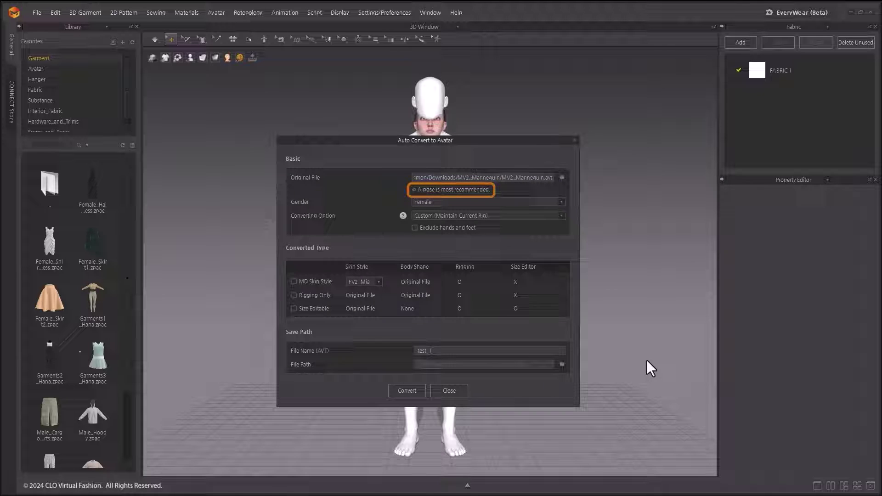
left_click_drag(490, 140, 737, 98)
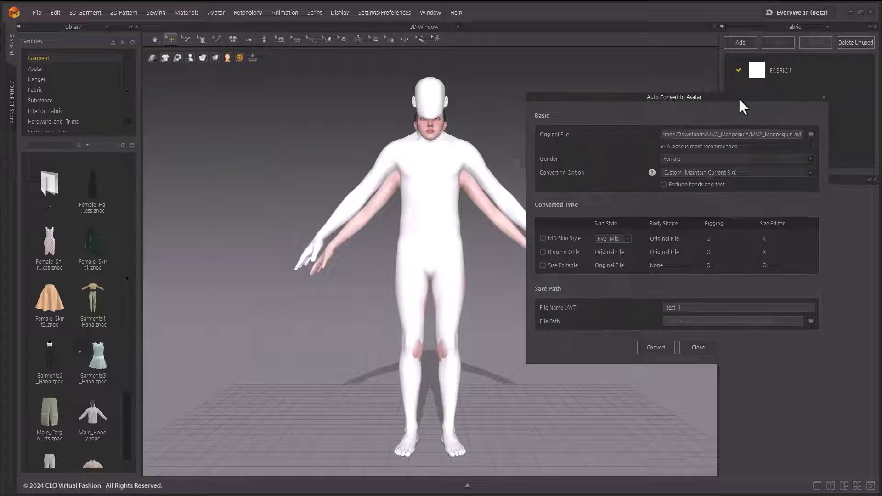
left_click(809, 159)
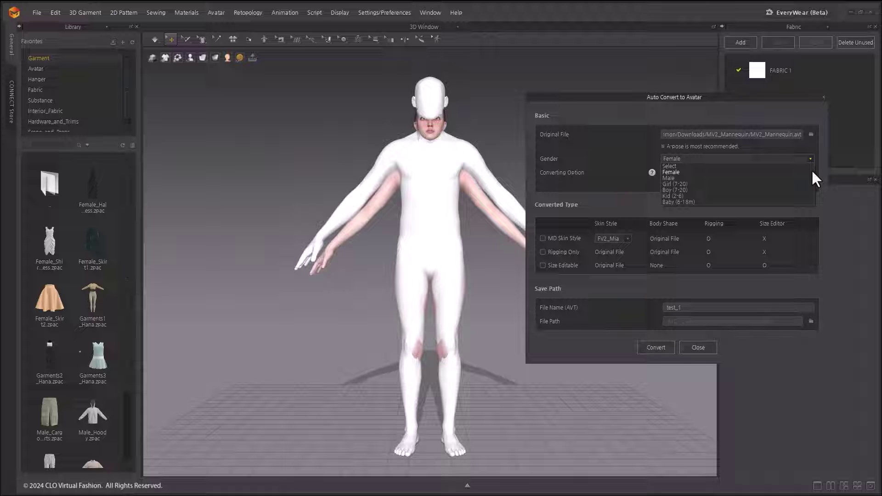
left_click(799, 177)
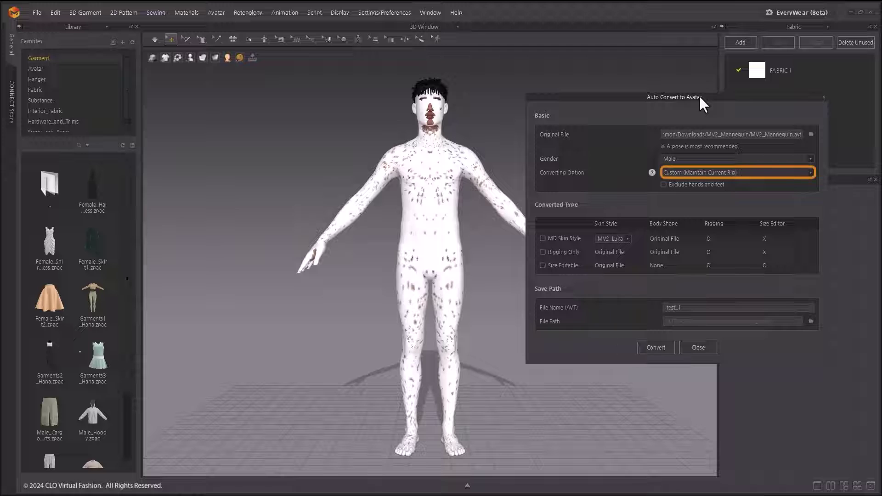
left_click(794, 171)
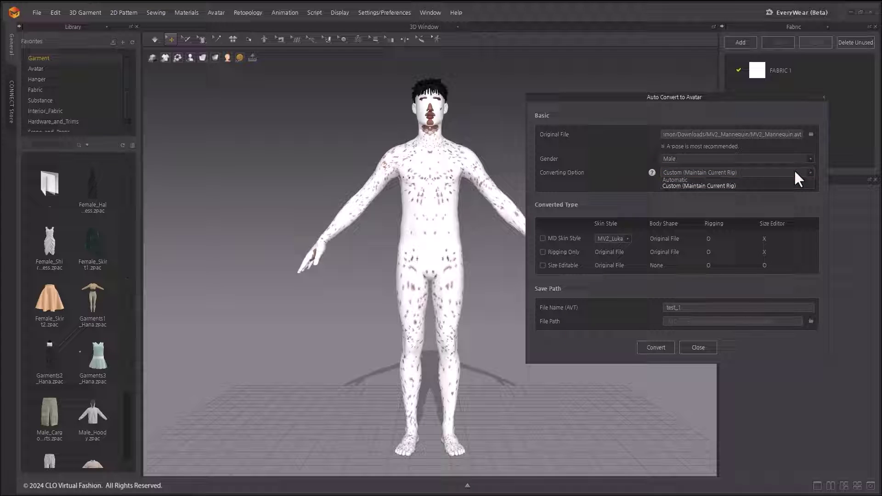
left_click(794, 172)
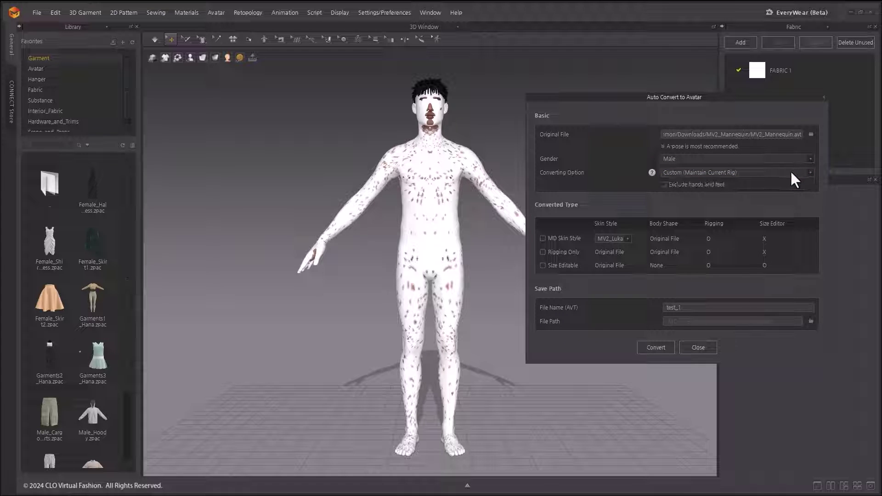
Convert the mannequin into MD Skin Style, Rigging Only and Size Editable avatars named 'avatar'
left_click(541, 239)
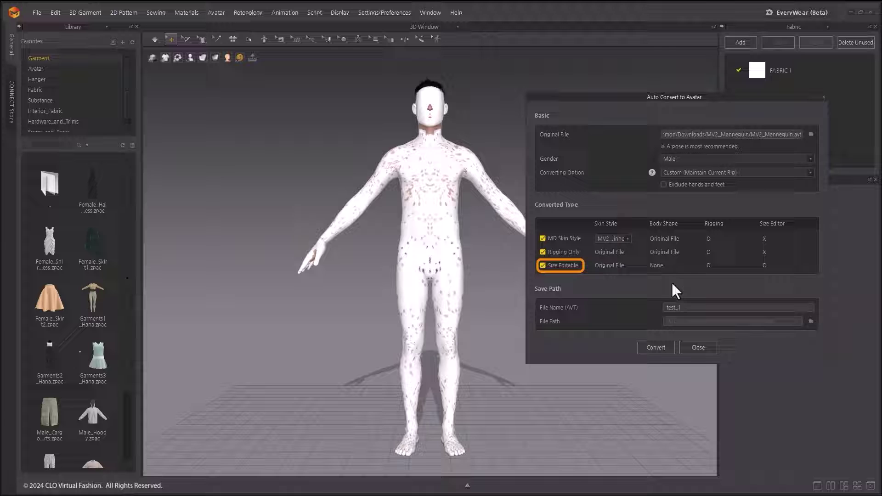
type("avatar")
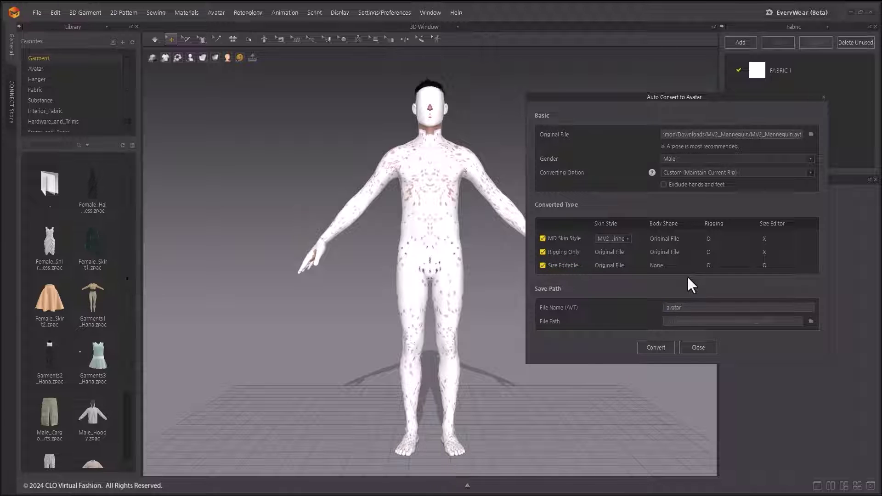
left_click_drag(677, 98, 421, 138)
left_click(409, 391)
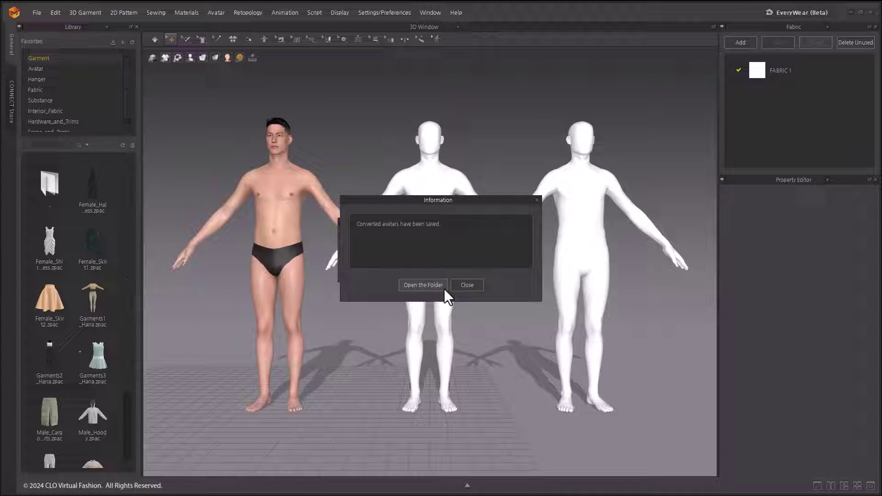
left_click(476, 286)
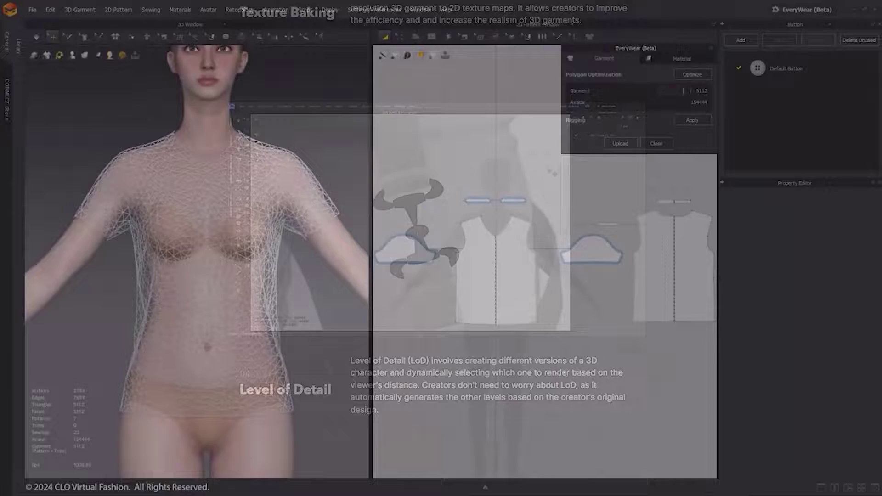
Optimize the garment toward a 2500-polygon target, then load the Default Button's settings
left_click(675, 90)
type("2500")
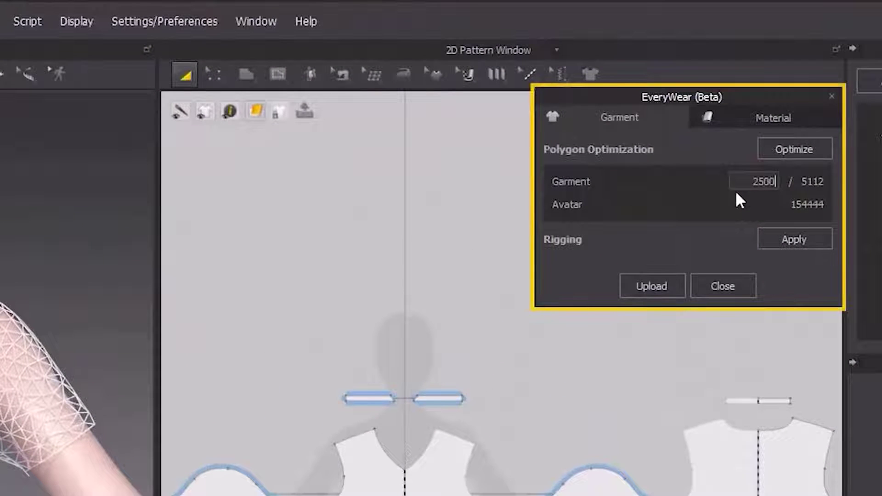
left_click(795, 151)
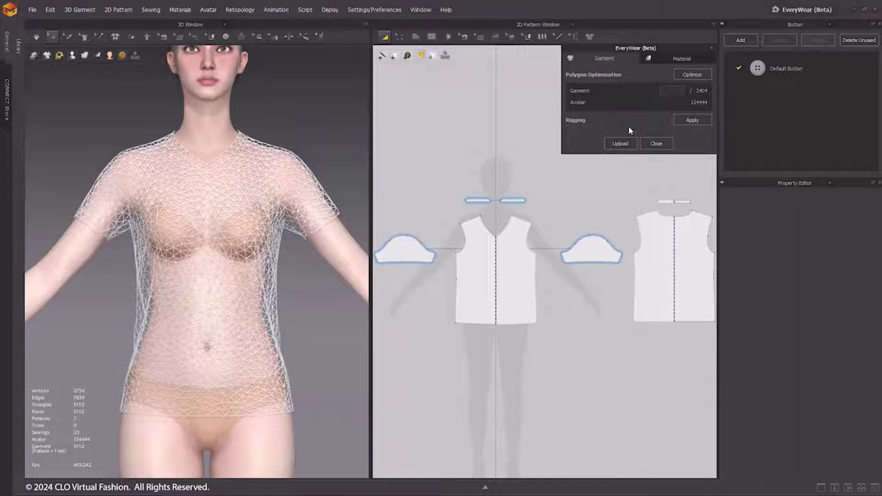
left_click(815, 62)
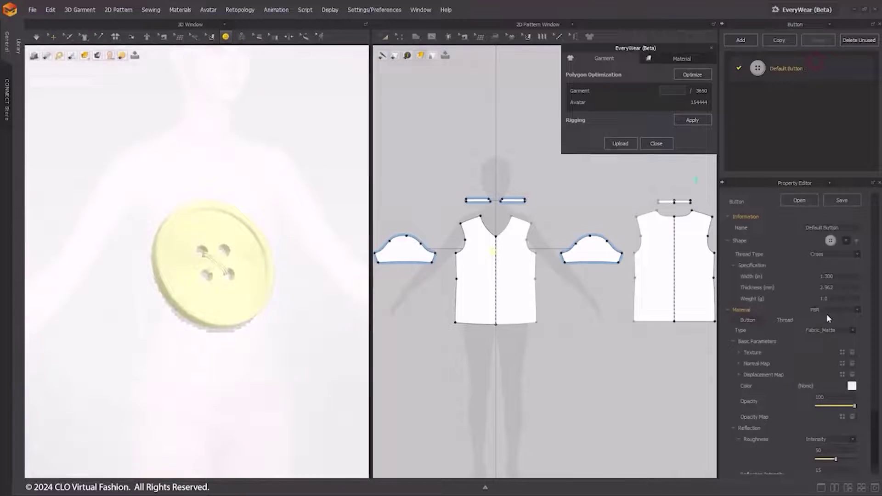
scroll(787, 378, "down", 4)
Lower the Default Button's polygon count through 600, 300 and 200, then make it a flat Plane
double_click(827, 458)
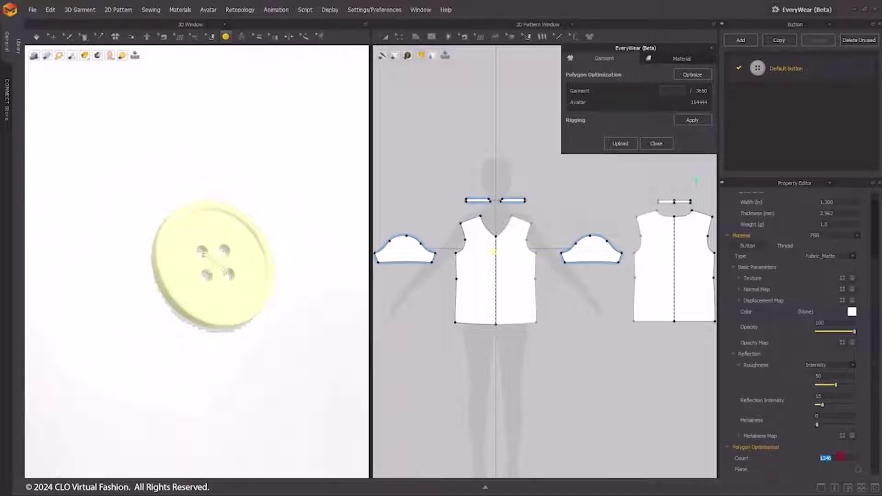
type("600")
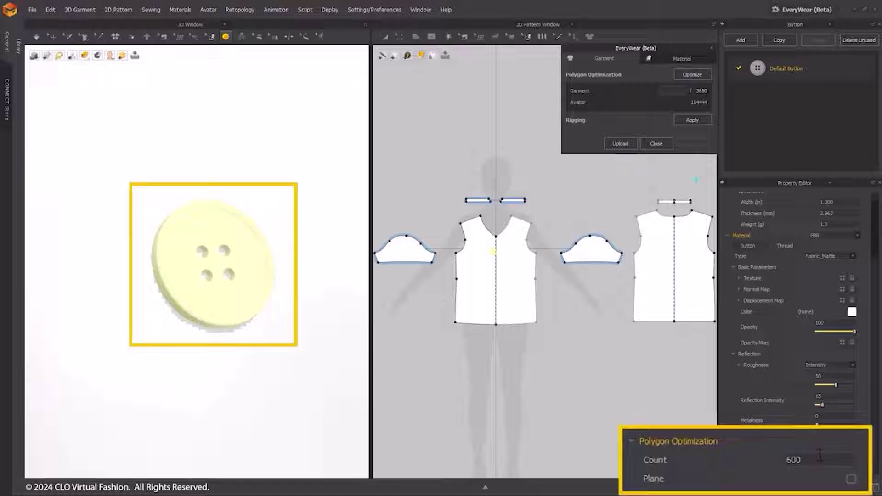
double_click(814, 457)
type("300")
key("Return")
double_click(813, 460)
type("20")
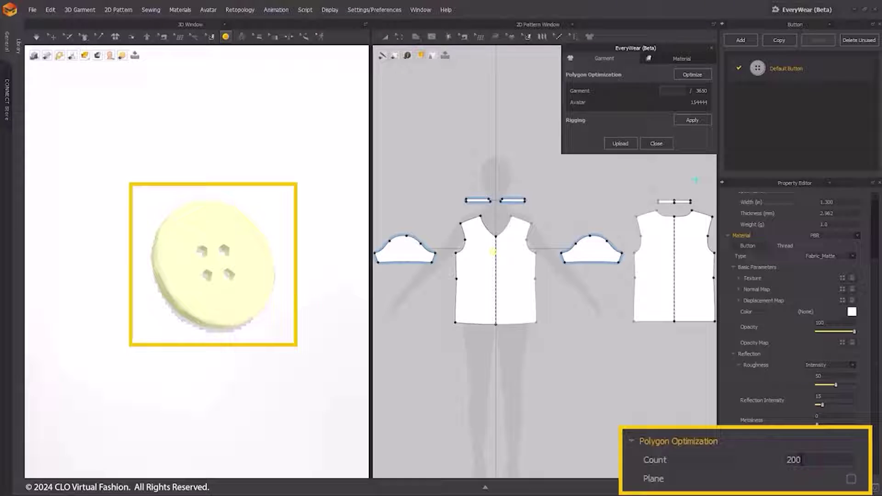
double_click(805, 460)
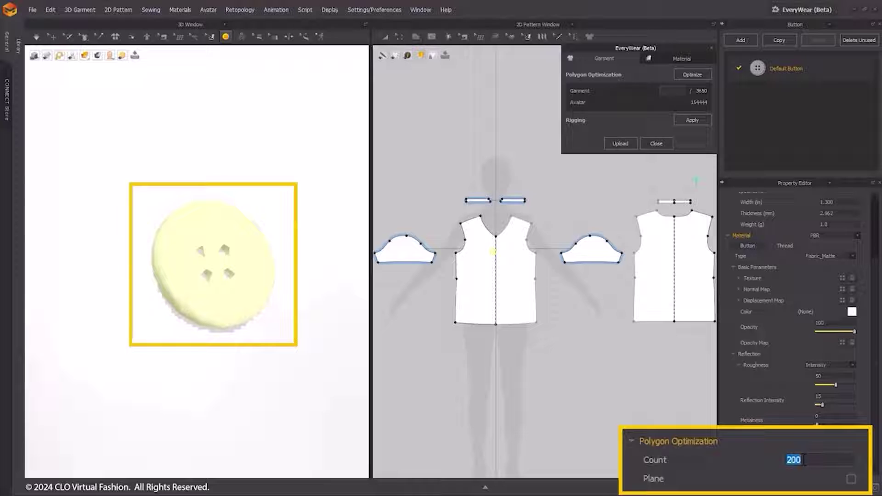
left_click(850, 478)
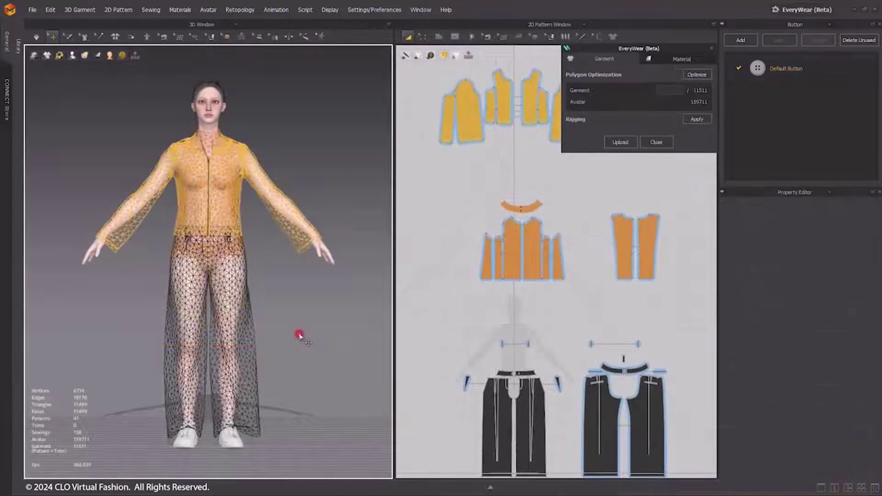
Change the whole outfit's Mesh Style to Quad (Optimized), then deselect it
key("ctrl+a")
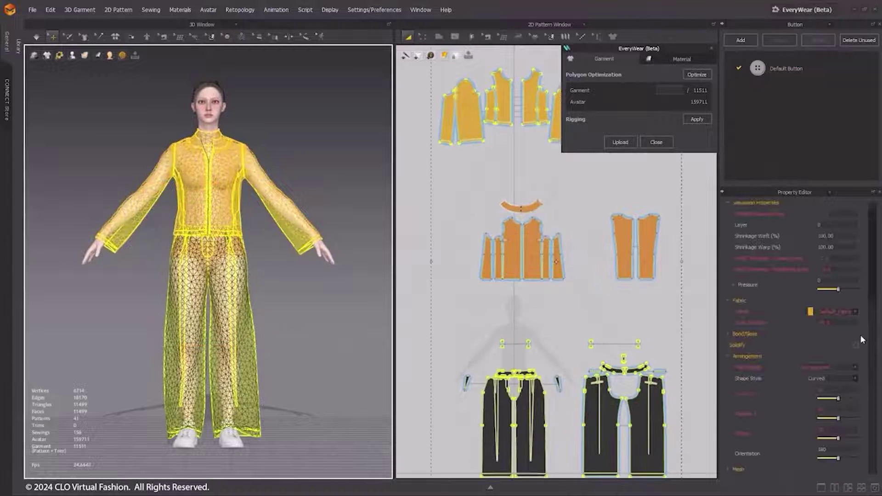
scroll(808, 404, "down", 2)
left_click(840, 443)
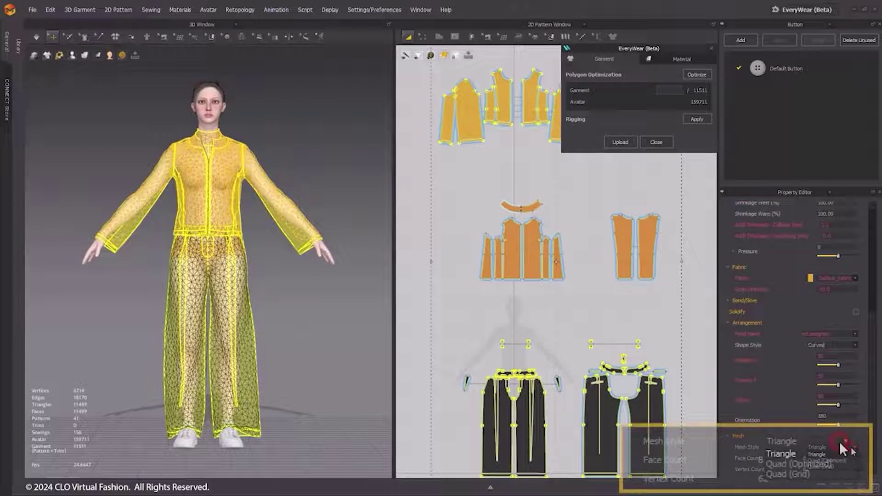
left_click(821, 464)
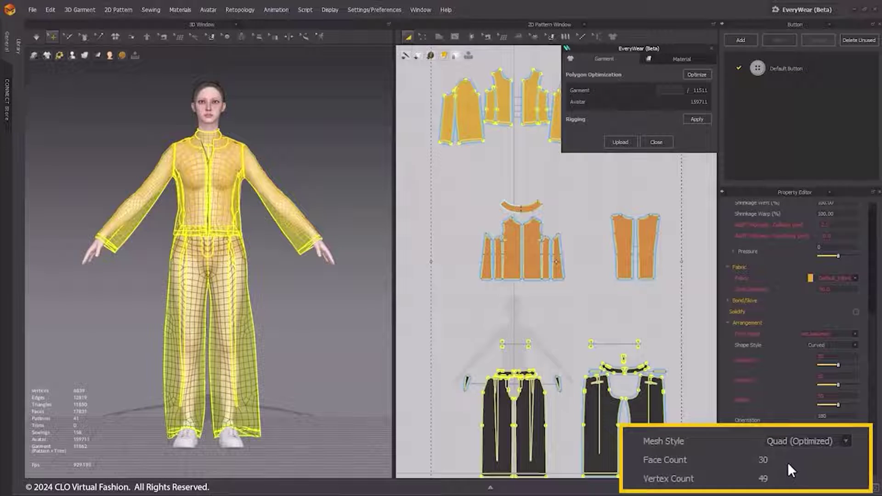
left_click(336, 323)
scroll(269, 288, "up", 3)
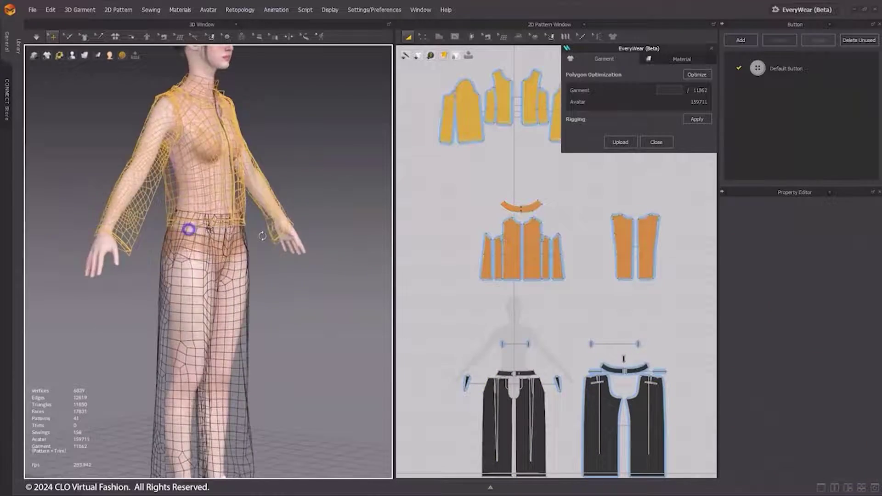
Apply the avatar's rigging to the outfit and confirm the completion message
right_click_drag(191, 233, 299, 335)
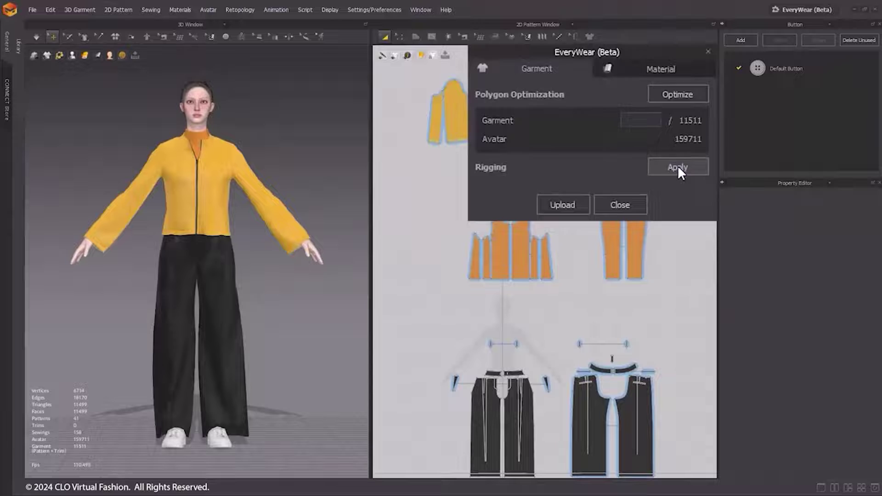
left_click(692, 120)
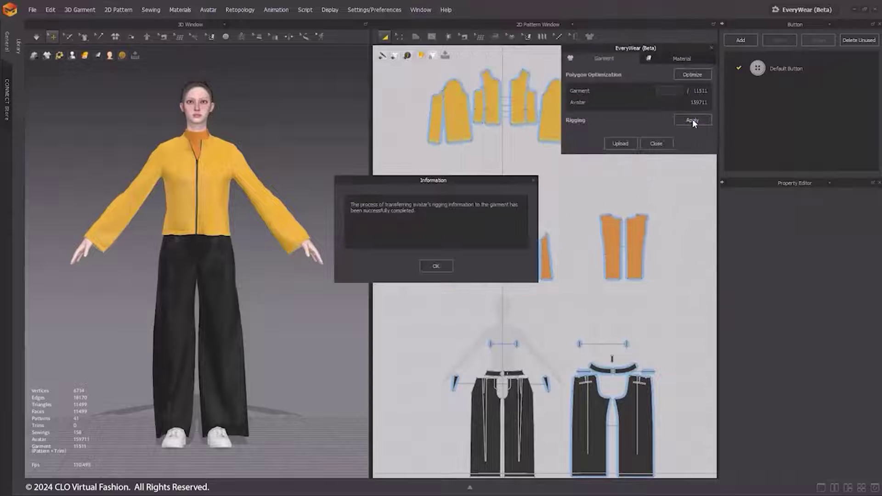
left_click(436, 266)
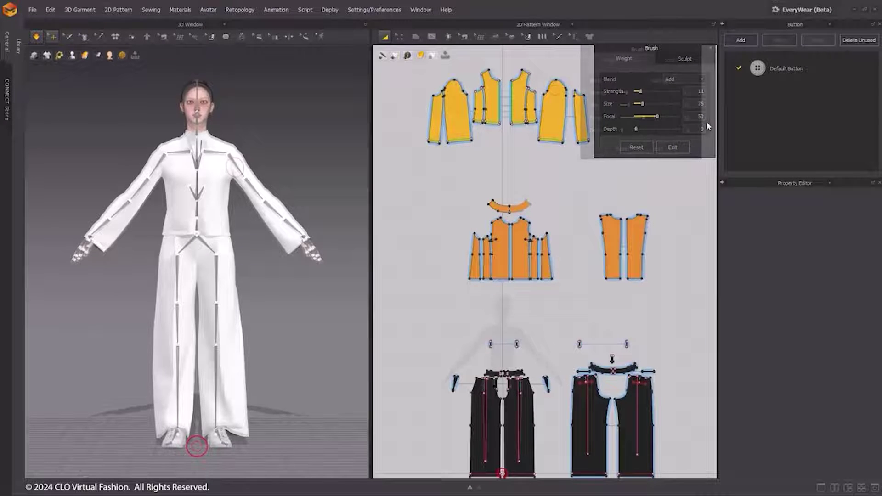
Show the left arm joint's weights and paint the sleeve with Add, Subtract and Smooth blends
key("ctrl")
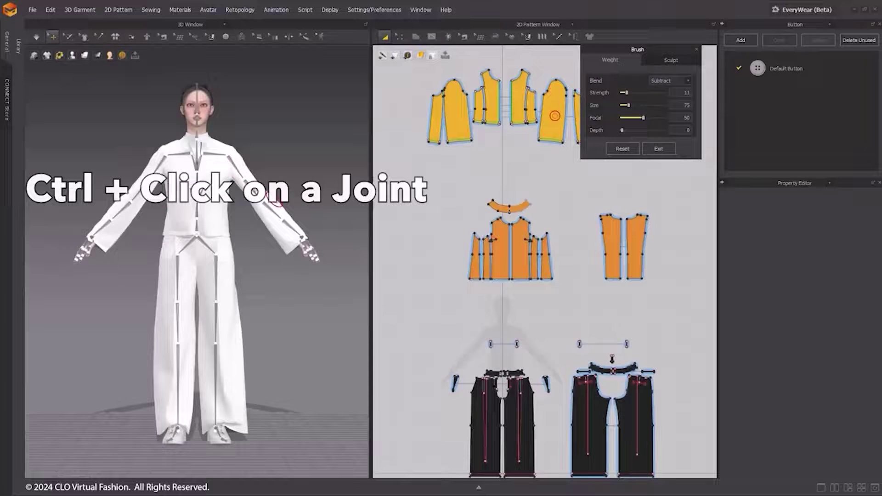
left_click(232, 165, "ctrl")
scroll(243, 170, "up", 3)
scroll(246, 173, "up", 10)
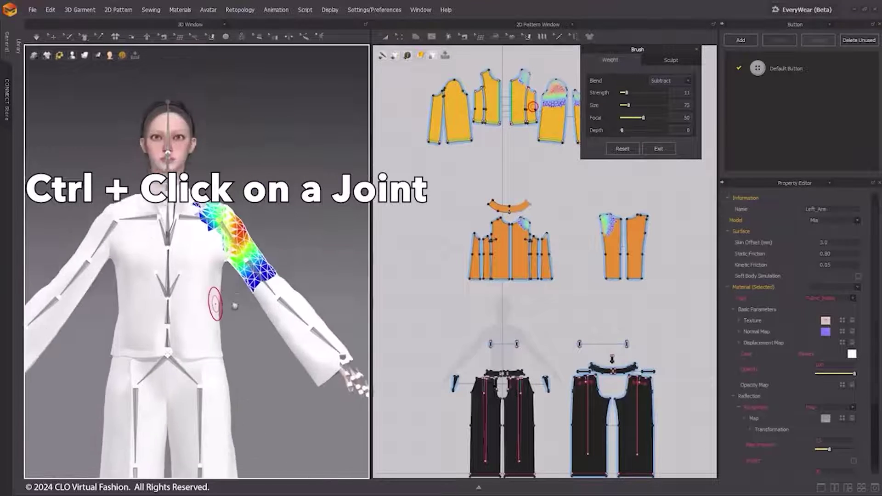
scroll(216, 264, "up", 5)
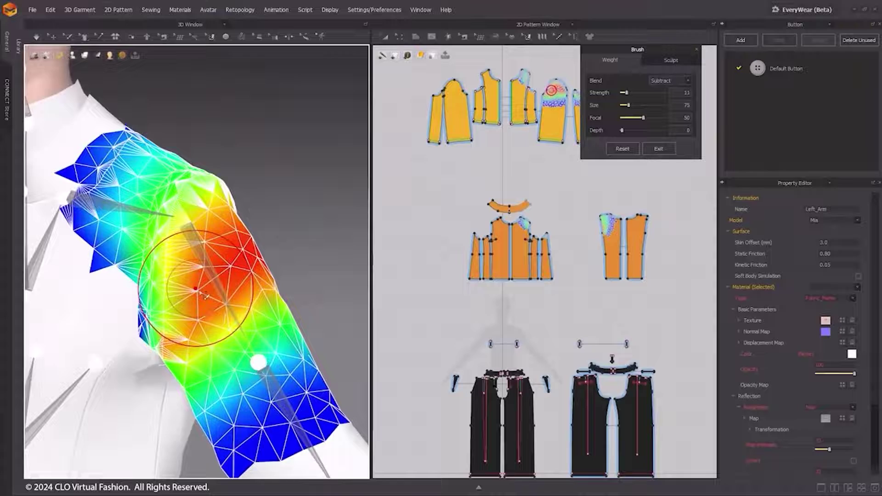
scroll(506, 230, "down", 2)
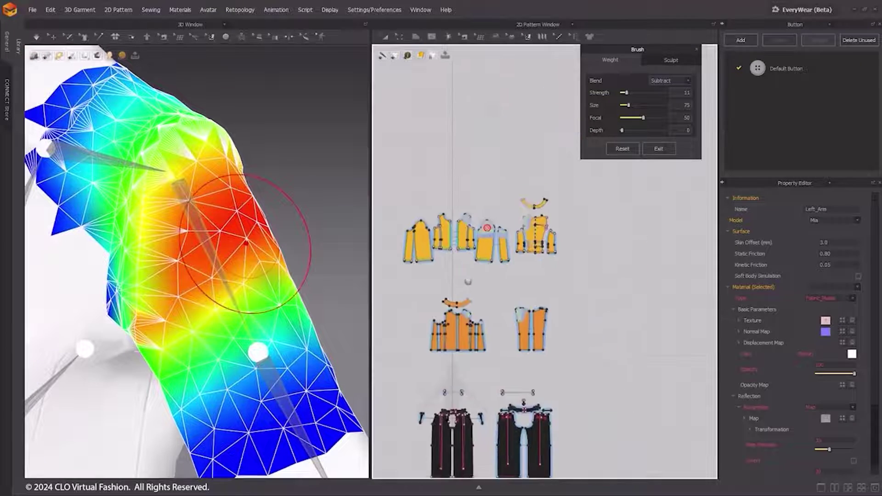
scroll(478, 293, "up", 8)
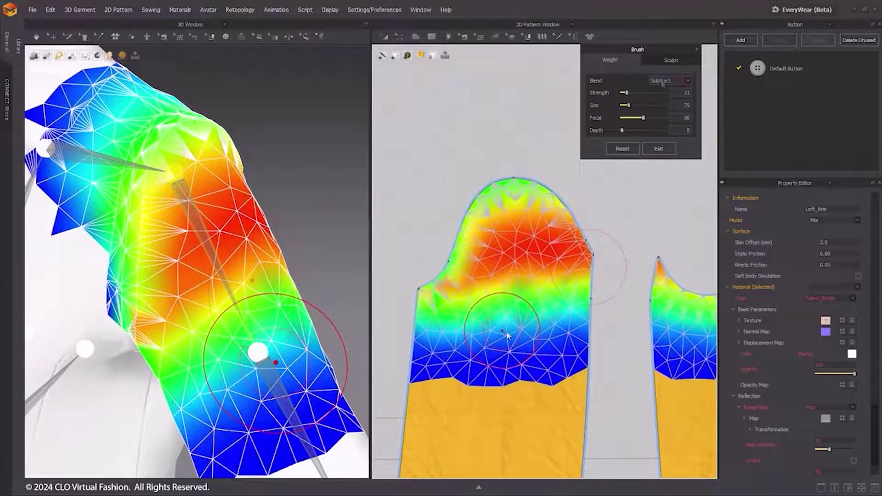
mouse_move(394, 328)
left_mouse_down()
mouse_move(522, 275)
mouse_move(527, 284)
mouse_move(492, 317)
mouse_move(565, 299)
left_mouse_up()
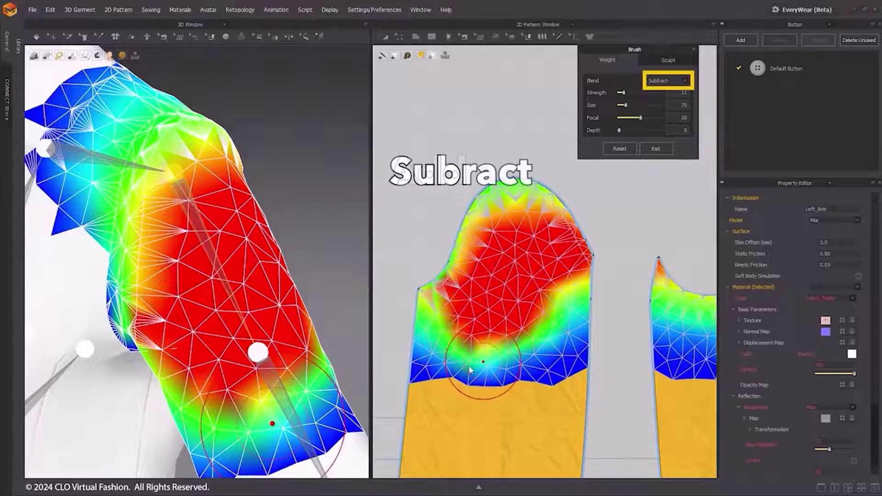
mouse_move(472, 367)
left_mouse_down()
mouse_move(502, 378)
mouse_move(582, 366)
mouse_move(419, 366)
mouse_move(576, 339)
left_mouse_up()
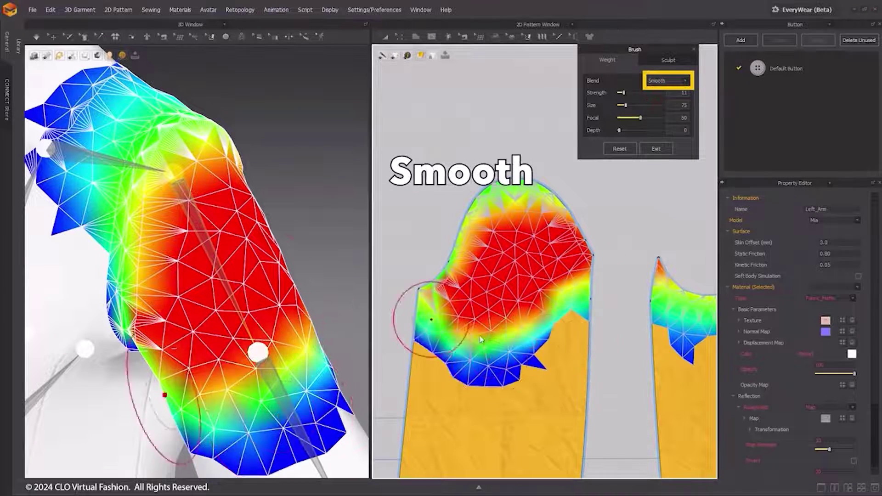
mouse_move(404, 305)
left_mouse_down()
mouse_move(473, 321)
mouse_move(551, 250)
mouse_move(482, 340)
mouse_move(450, 335)
mouse_move(569, 220)
left_mouse_up()
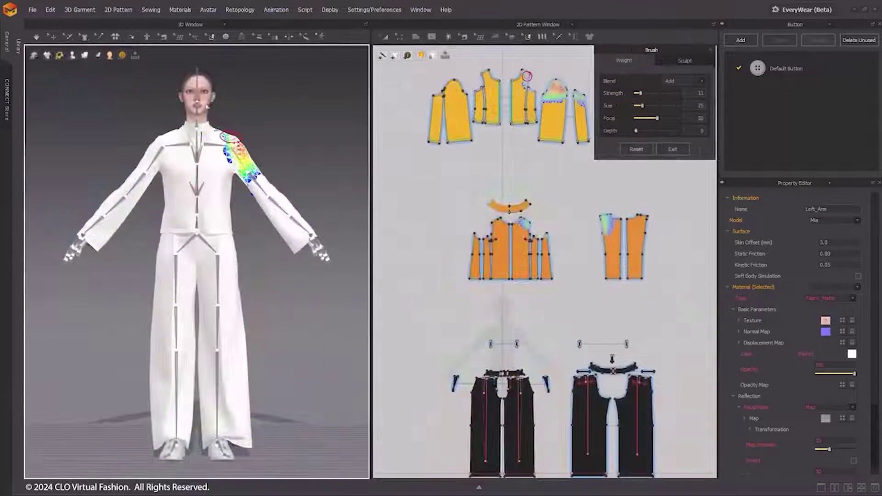
Restore the yellow fabric display and raise the avatar's left arm into the walking pose
left_click(46, 55)
left_click(75, 93)
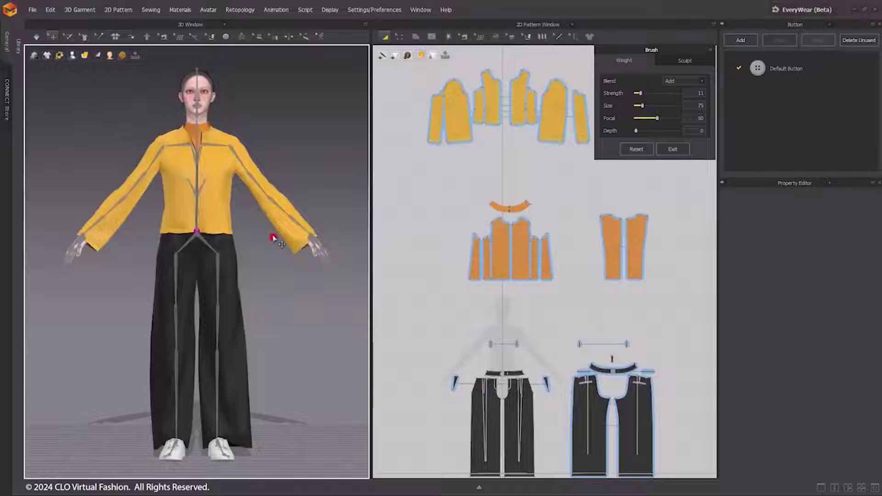
scroll(276, 234, "up", 2)
left_click(257, 186)
left_click_drag(262, 136, 257, 119)
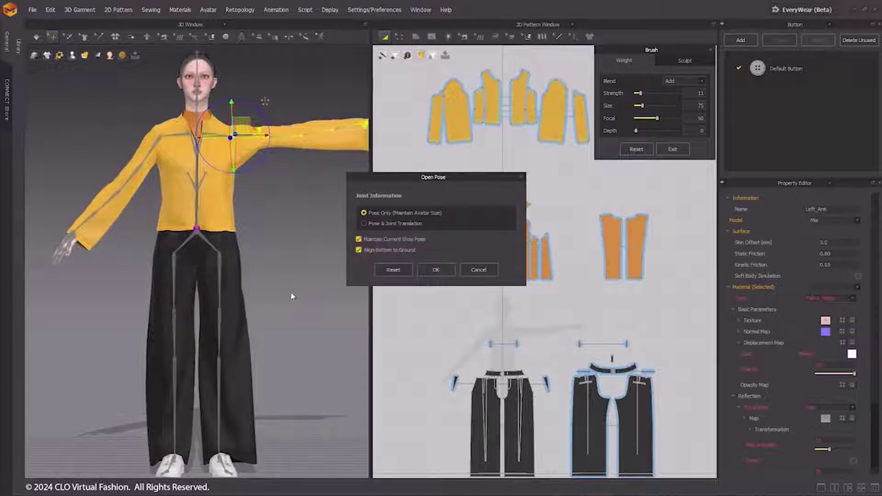
left_click(435, 270)
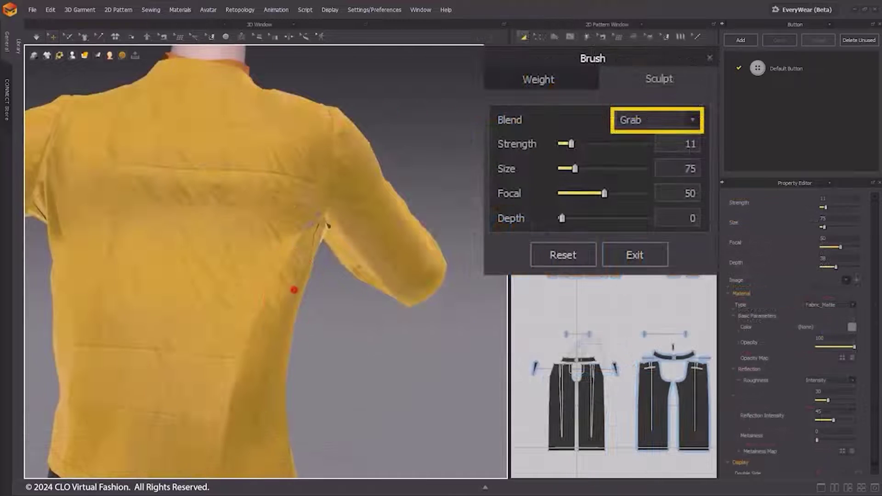
Sculpt the shirt cloth at the armpit, sleeve underside and side seam with Grab
left_click_drag(308, 275, 340, 291)
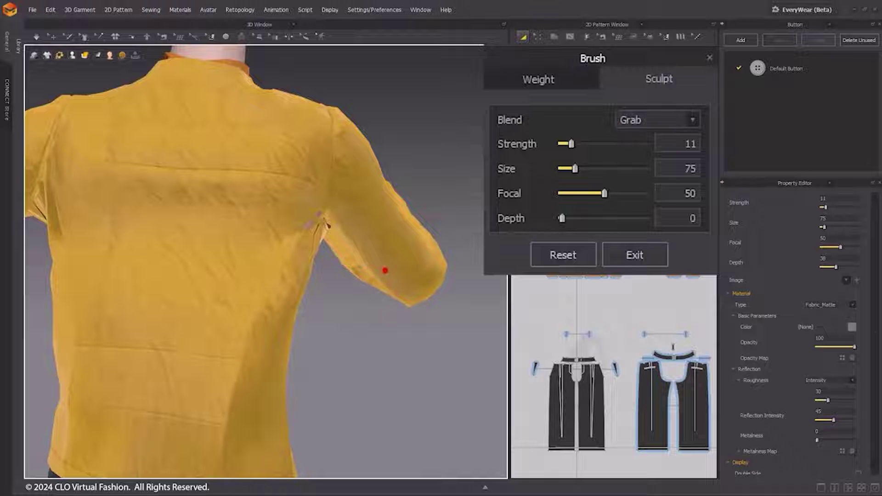
left_click_drag(385, 269, 388, 271)
scroll(367, 283, "up", 3)
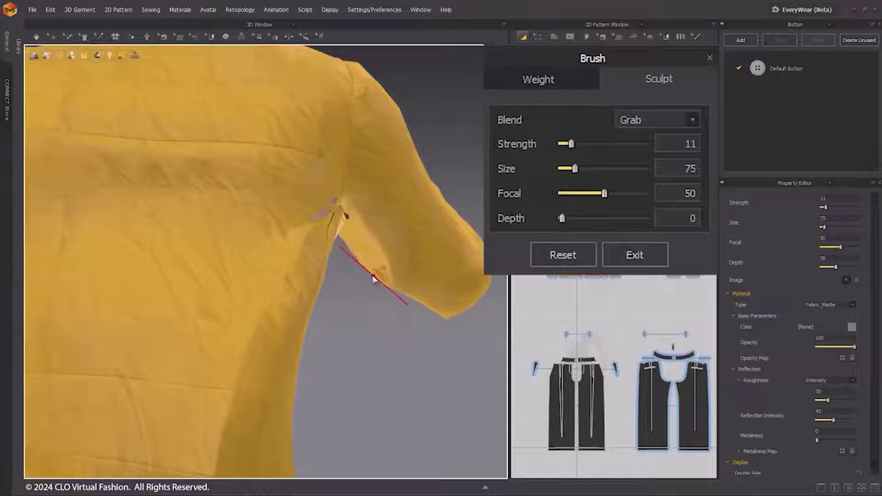
scroll(406, 325, "down", 3)
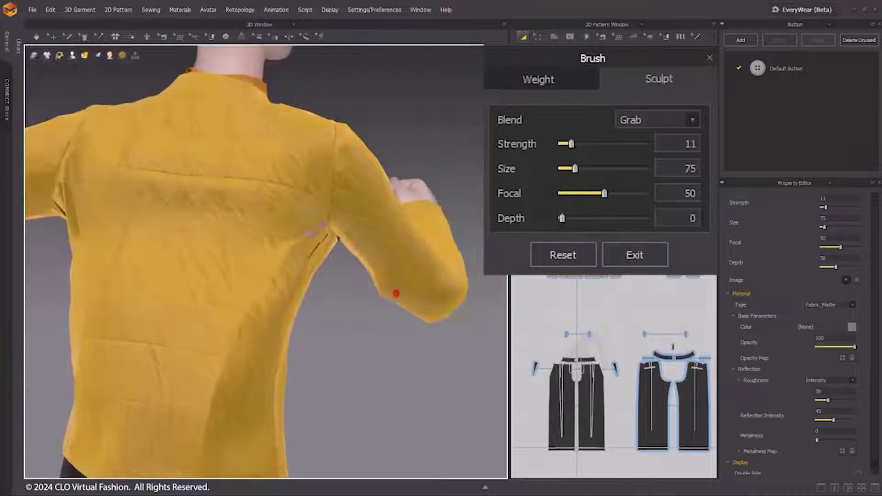
left_click_drag(395, 296, 396, 297)
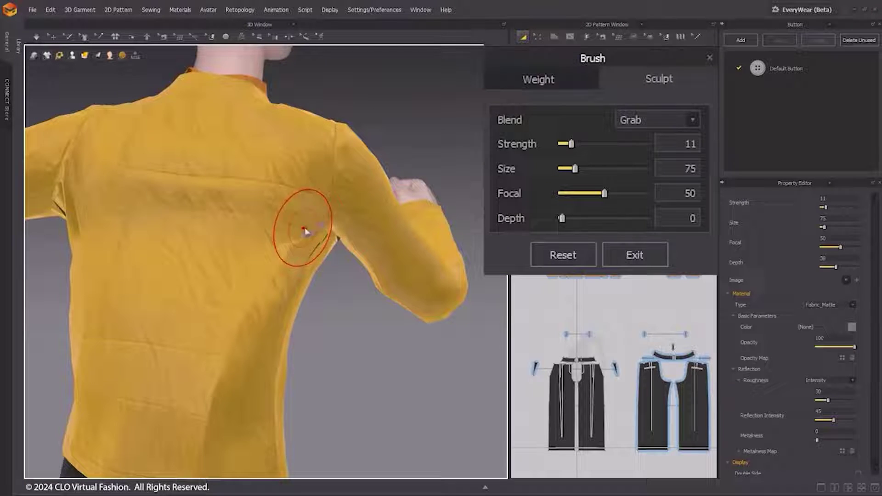
mouse_move(305, 227)
left_mouse_down()
mouse_move(321, 262)
mouse_move(306, 246)
left_mouse_up()
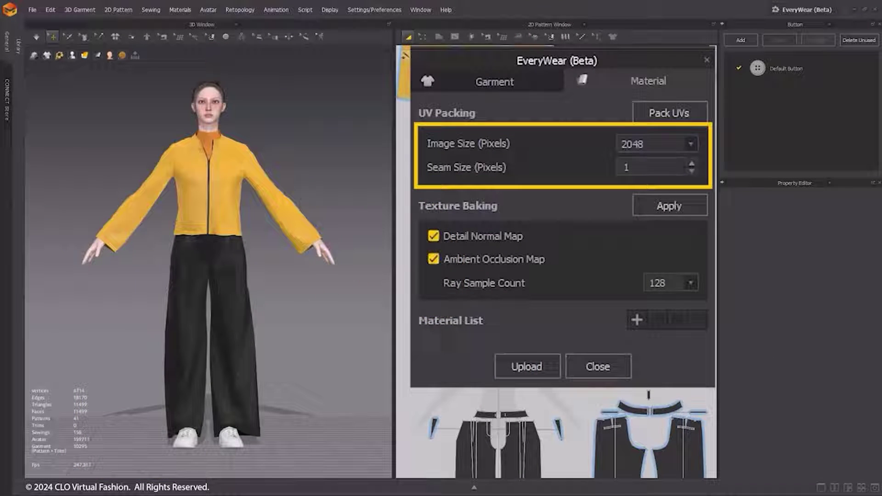
Pack all UV pieces into one tile at padding 0.001 and packing ratio 95
left_click(660, 114)
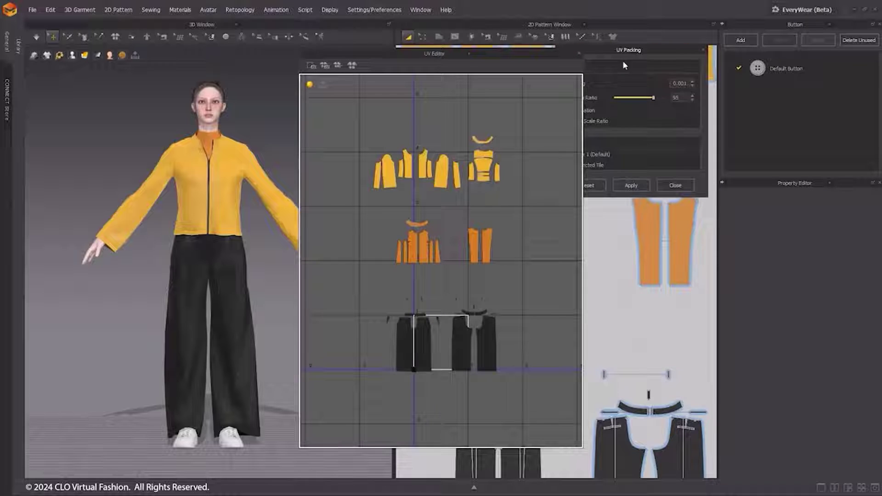
left_click_drag(636, 51, 645, 52)
left_click_drag(510, 52, 500, 55)
scroll(488, 219, "up", 2)
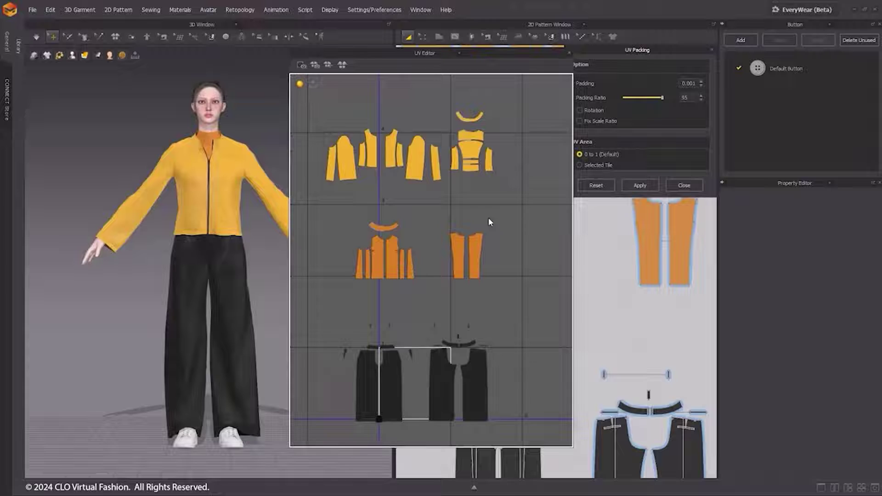
middle_click_drag(488, 217, 494, 213)
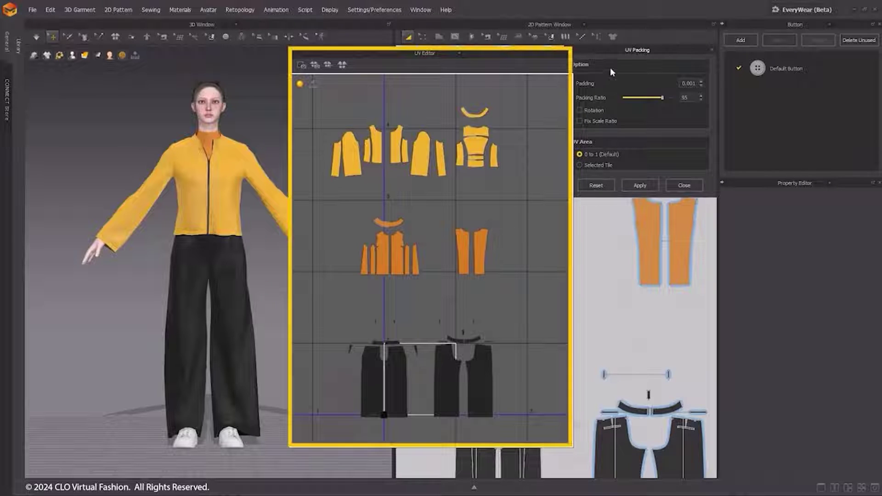
left_click(690, 122)
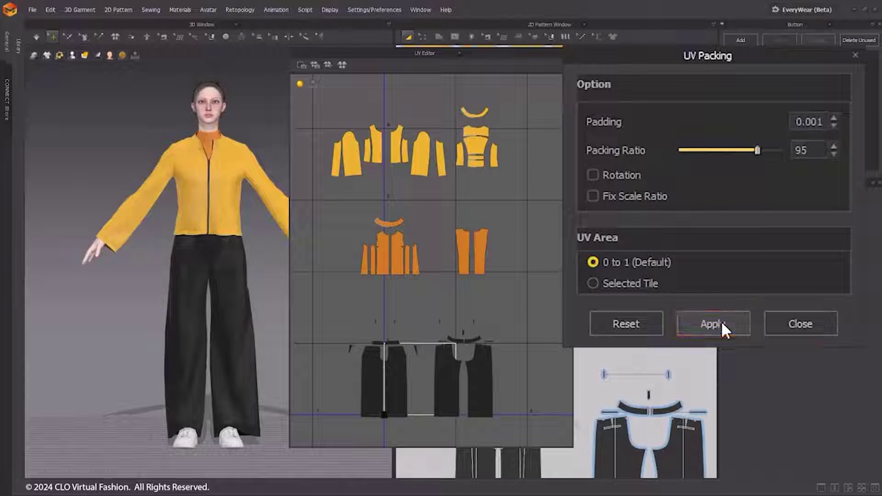
left_click(721, 323)
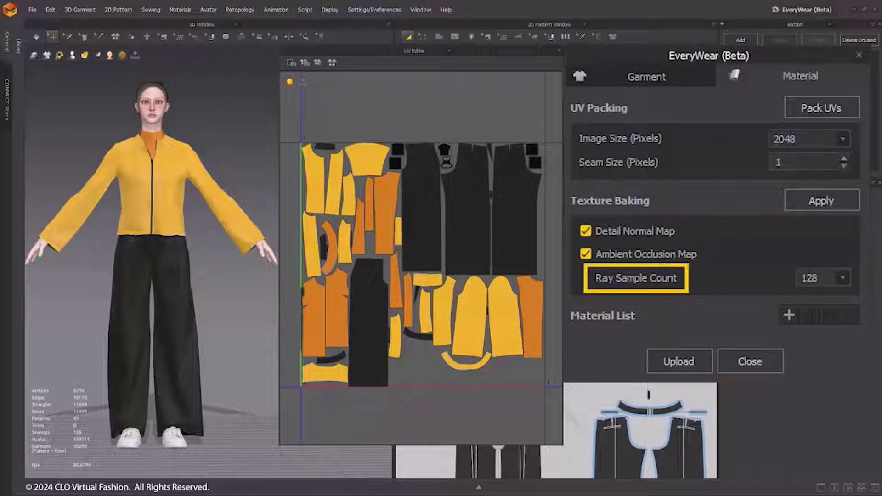
Bake detail normal and ambient occlusion maps at 128 ray samples
left_click(843, 276)
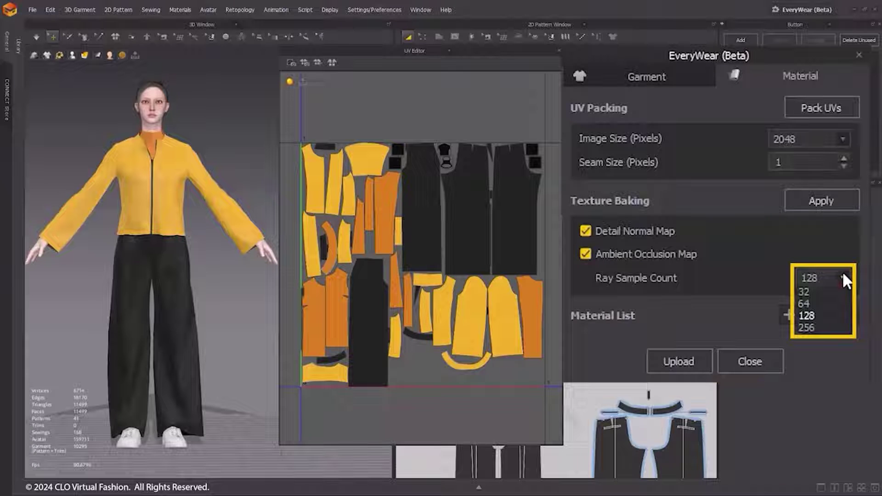
left_click(844, 278)
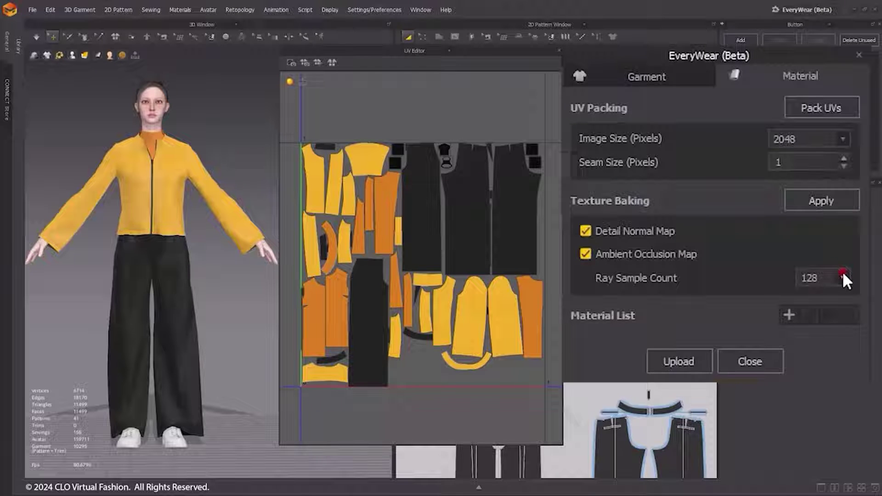
left_click(831, 202)
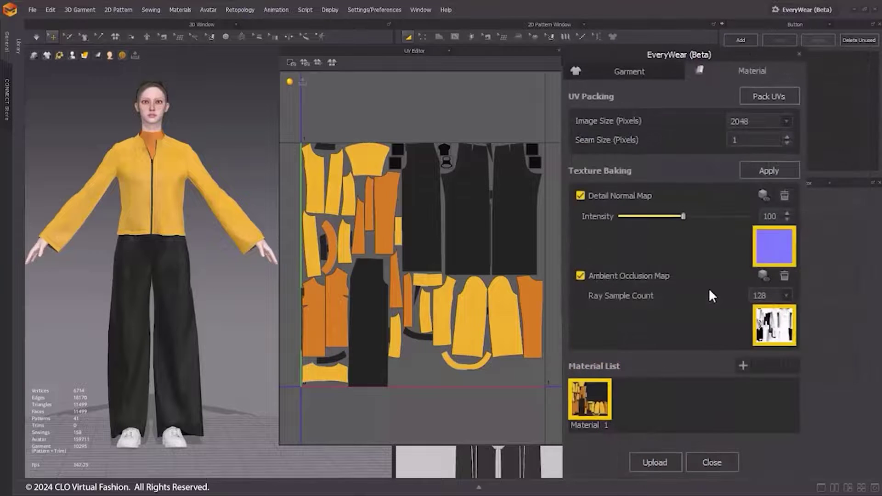
Preview the normal map, set its intensity to about 100, and upload the garment to CONNECT
left_click(763, 196)
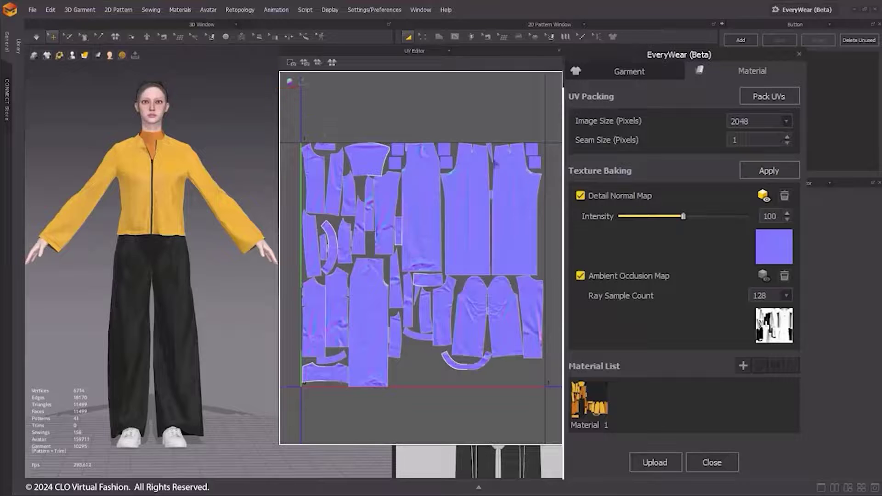
left_click(681, 217)
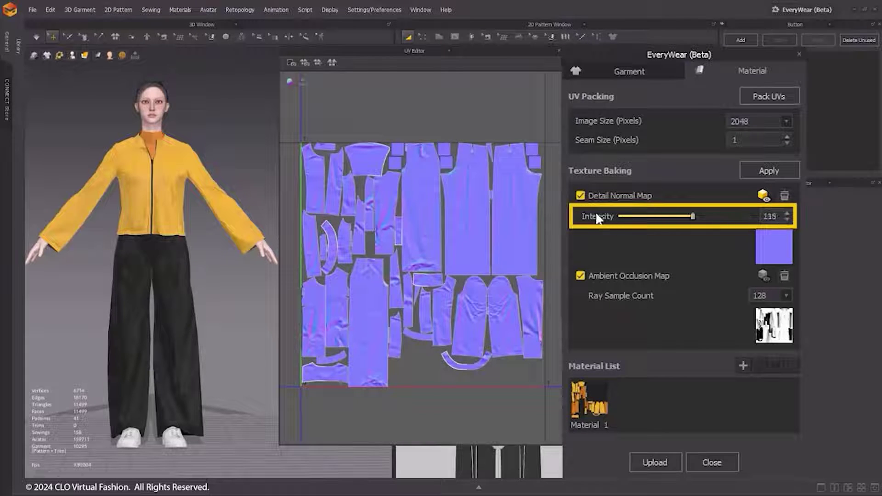
left_click_drag(596, 216, 566, 215)
left_click_drag(700, 225, 740, 224)
left_click_drag(740, 224, 765, 228)
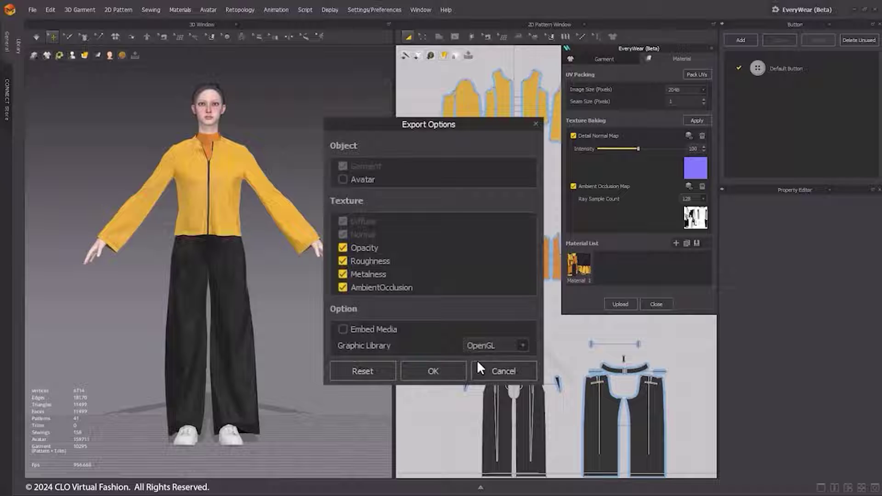
left_click(433, 371)
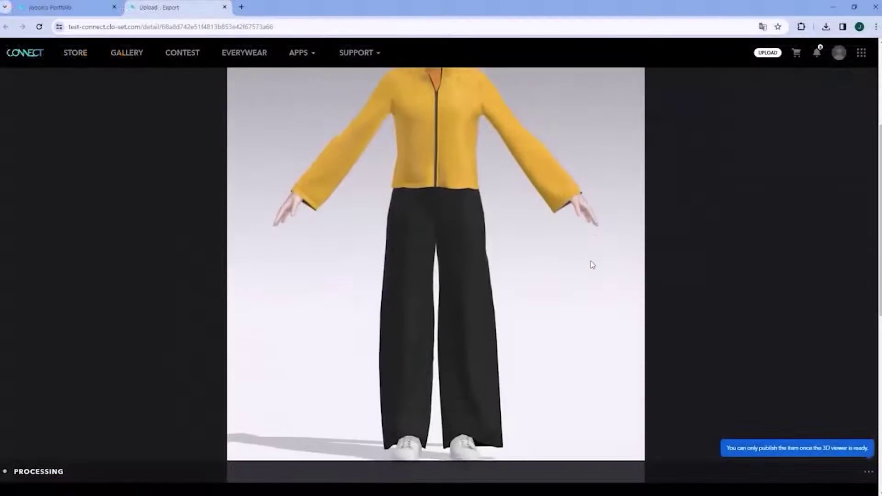
scroll(592, 265, "down", 7)
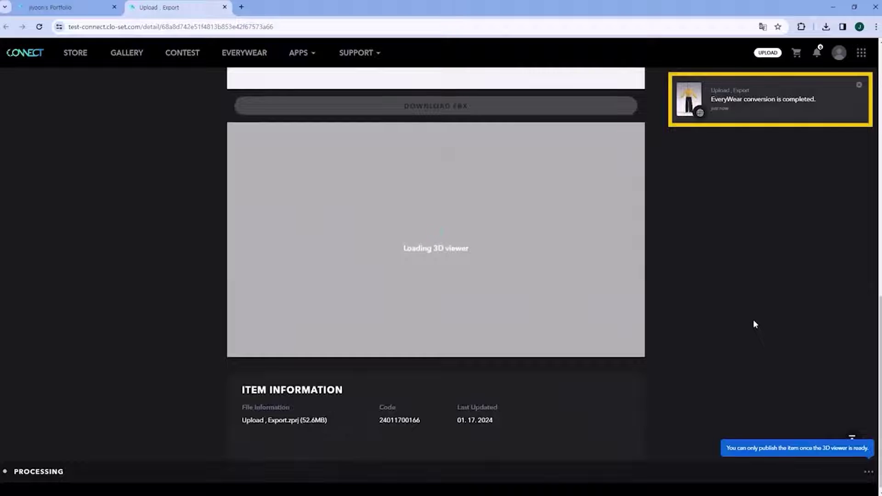
Request the FBX download with Others as the platform, entering 'metaver' in the text box
scroll(448, 246, "up", 3)
left_click(487, 251)
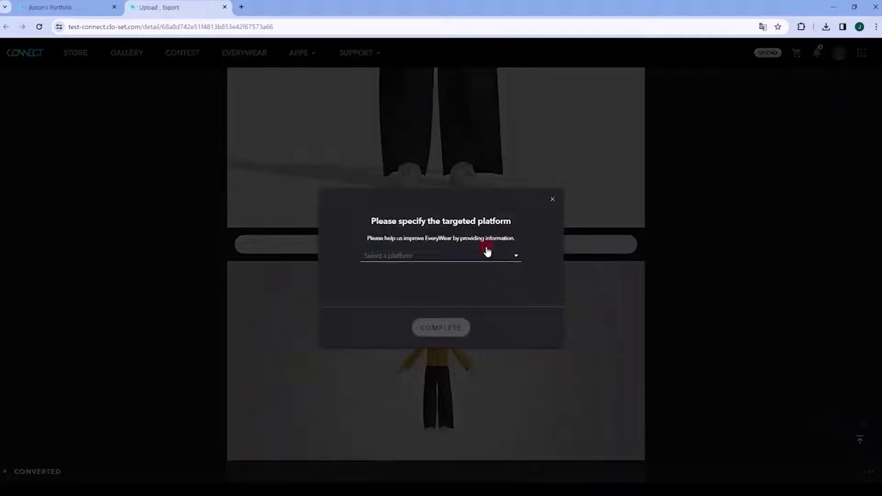
left_click(487, 252)
left_click(399, 274)
type("metaver")
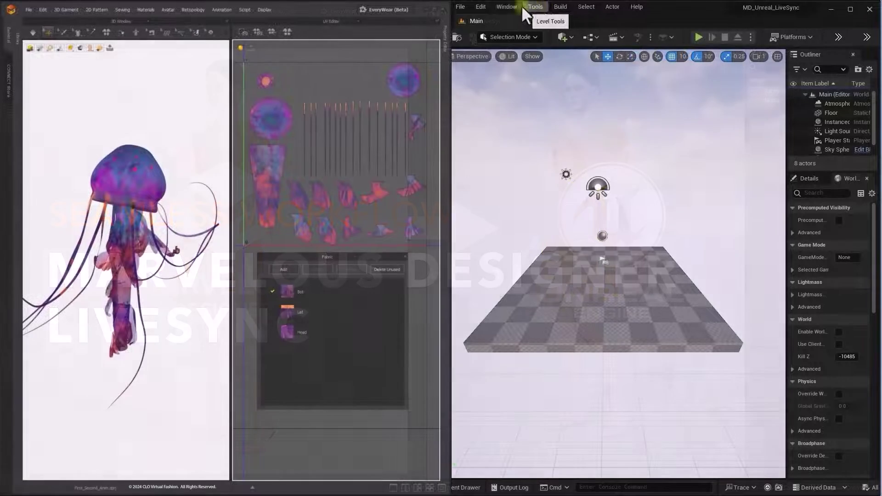
Open the CLO/MD LiveSync Editor from Unreal's Window menu and reposition it
left_click(513, 5)
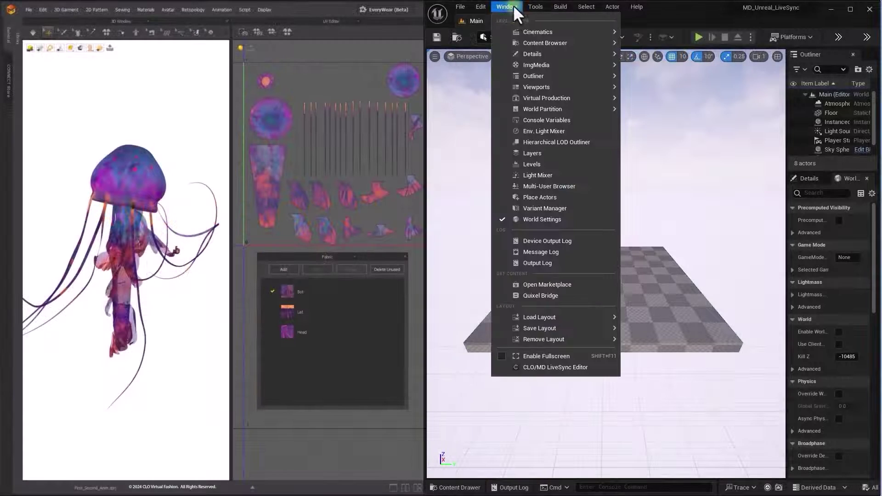
left_click(561, 367)
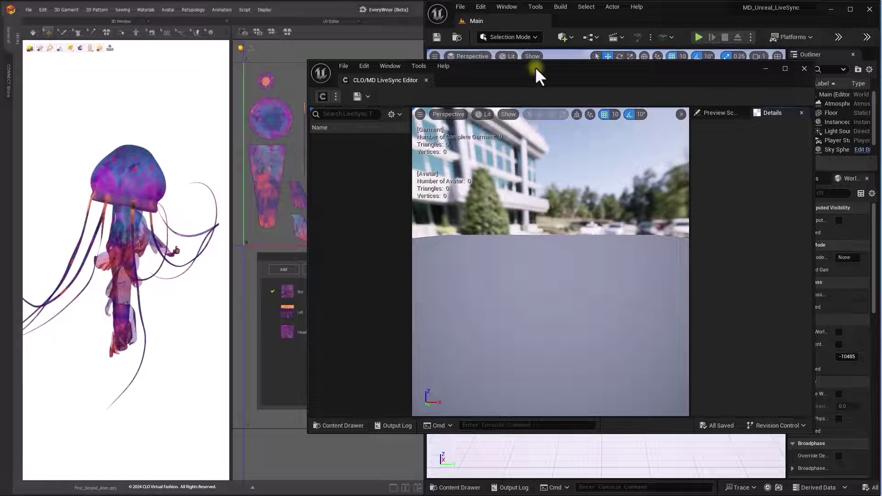
left_click_drag(535, 67, 559, 71)
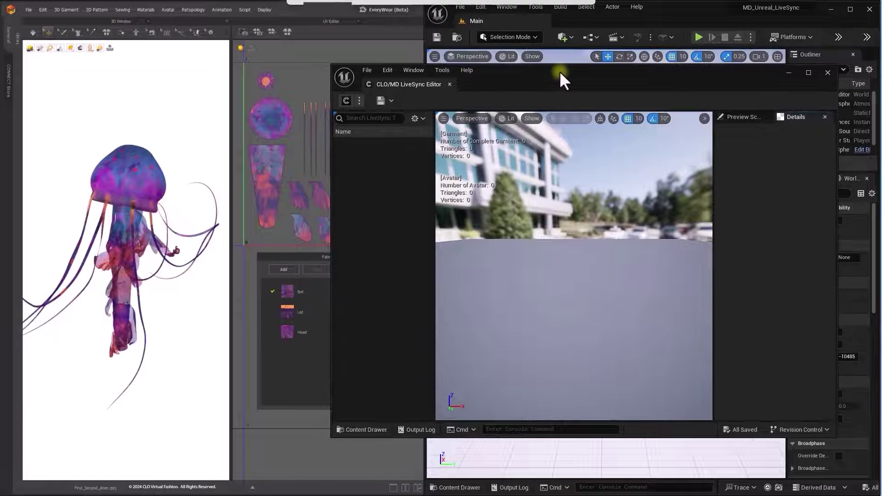
Start LiveSync, accept the simulation warning, and receive the jellyfish garment and avatar
left_click(344, 101)
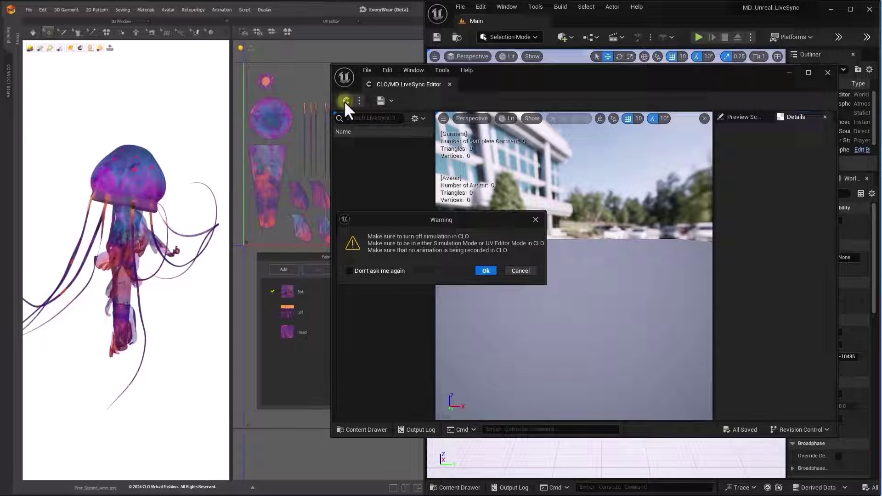
left_click(473, 270)
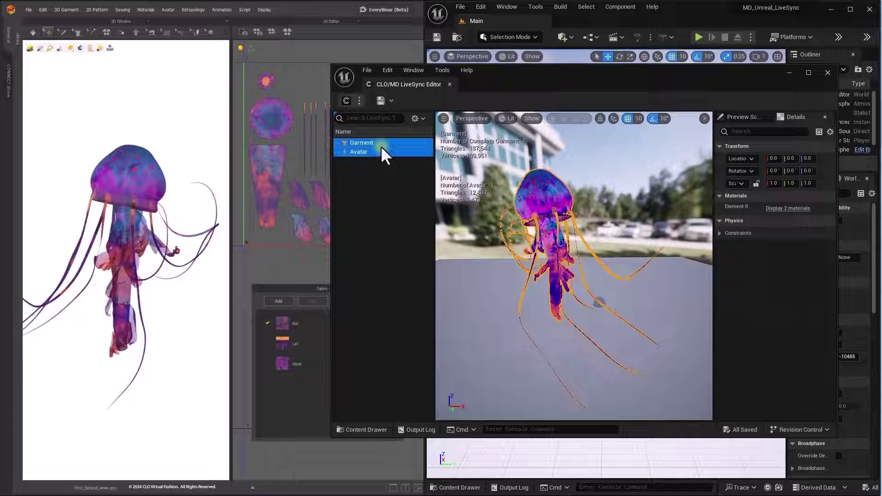
left_click(382, 148)
Save the synced Garment entry as a GeometryCache asset in the chosen location
left_click(382, 141)
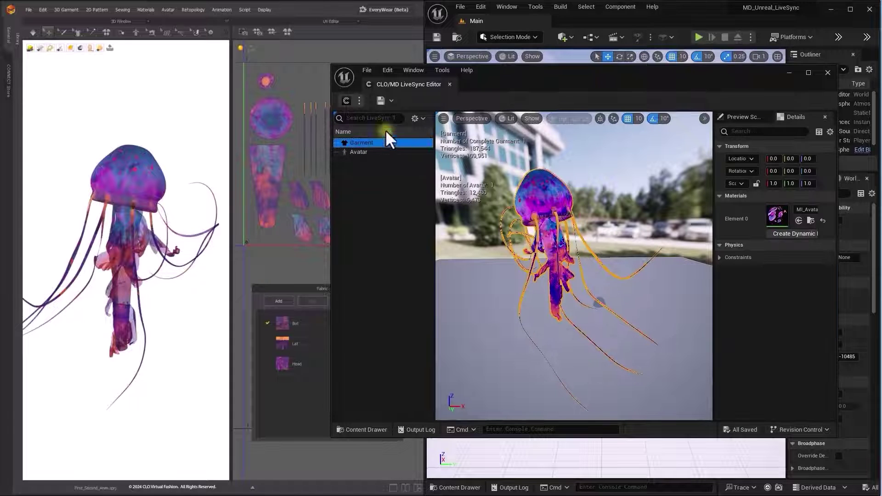
left_click(392, 101)
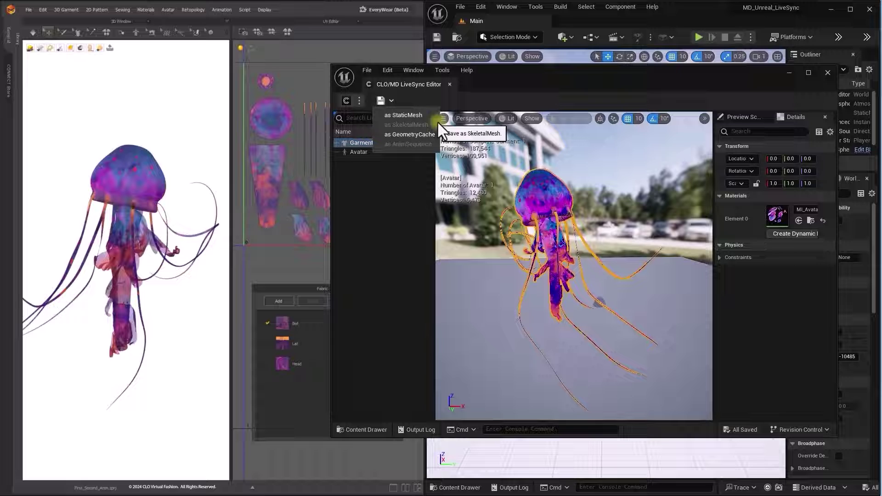
left_click(417, 137)
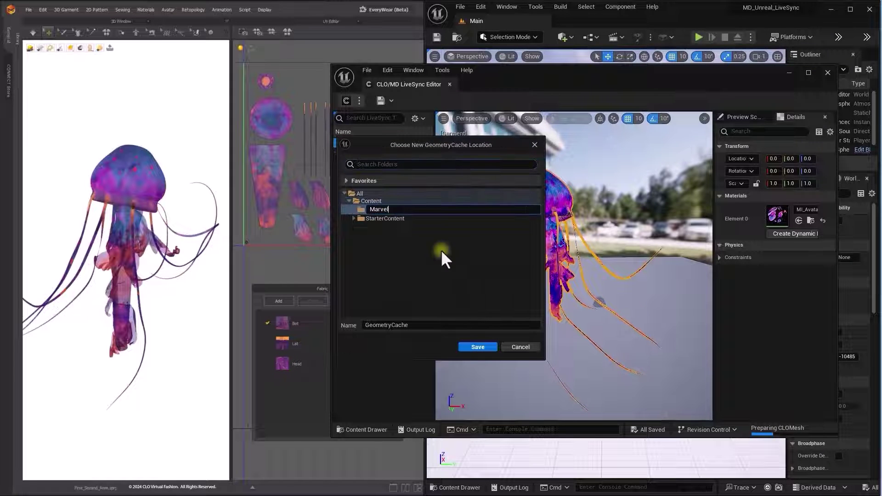
left_click(475, 346)
Place the JellyFish GeometryCache from the MarvelousDesigner folder into the level and Play In Editor (Alt+P)
left_click(828, 73)
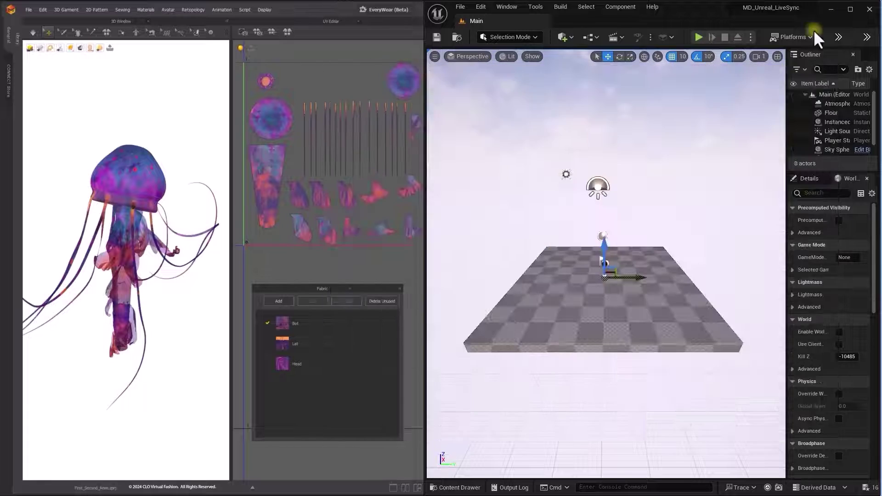
left_click(850, 9)
key("ctrl+space")
left_click(56, 380)
left_click_drag(210, 365, 338, 232)
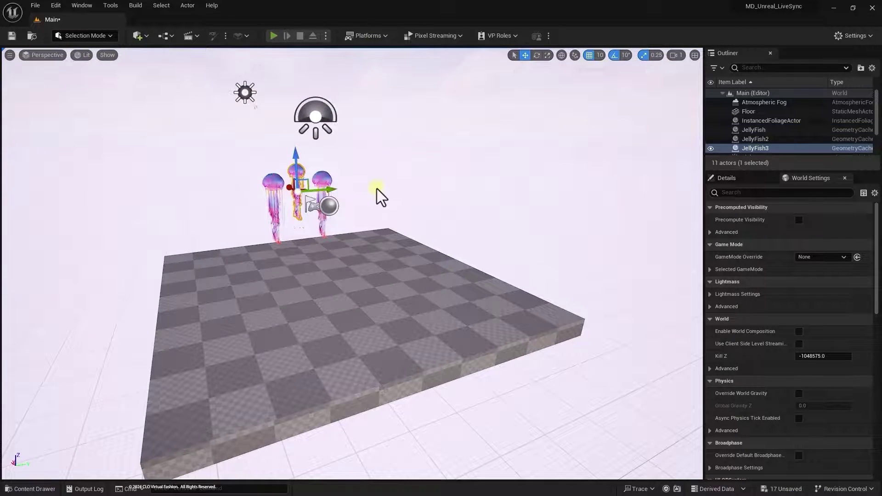
key("alt+p")
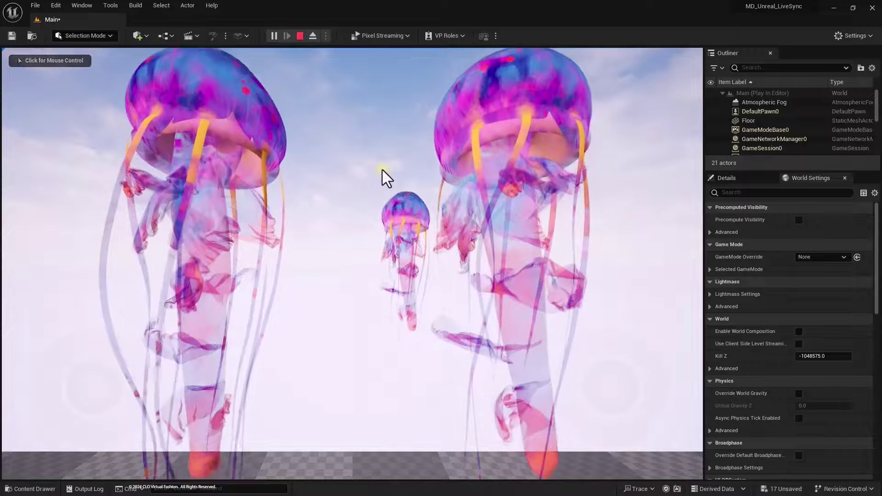
left_click(382, 170)
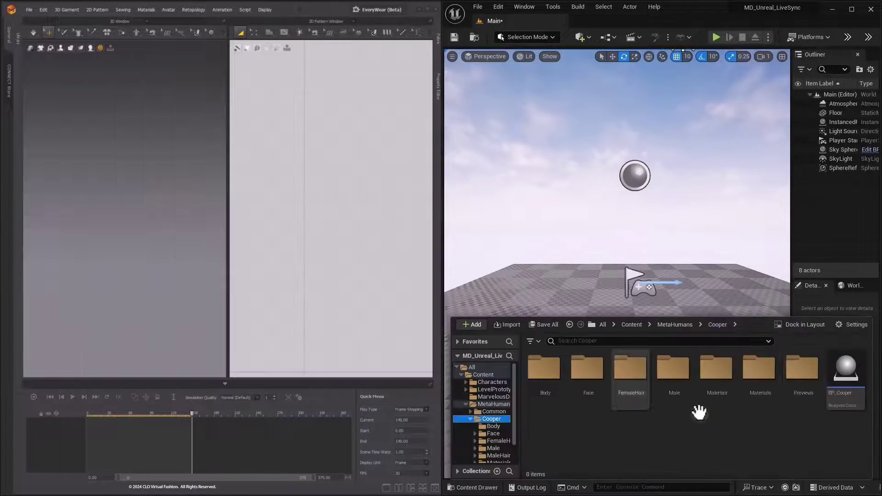
Place the BP_Cooper MetaHuman into the level and frame the view on it
left_click_drag(846, 388, 641, 285)
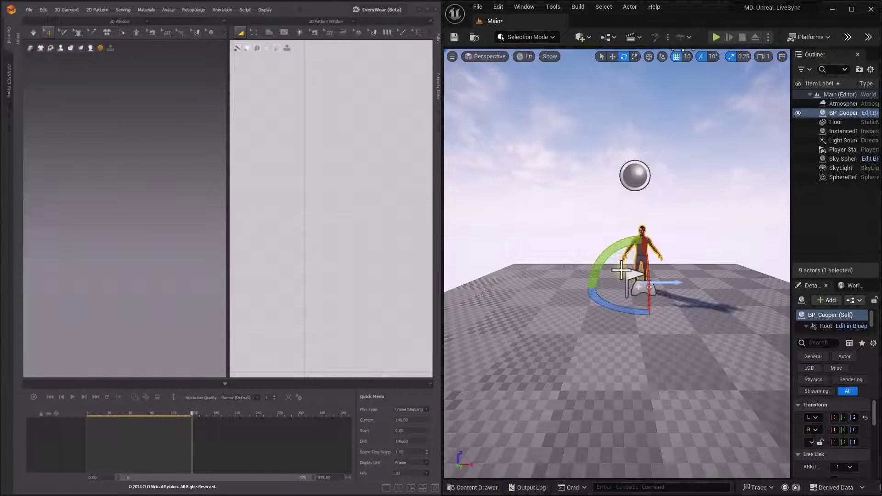
left_click(473, 487)
key("f")
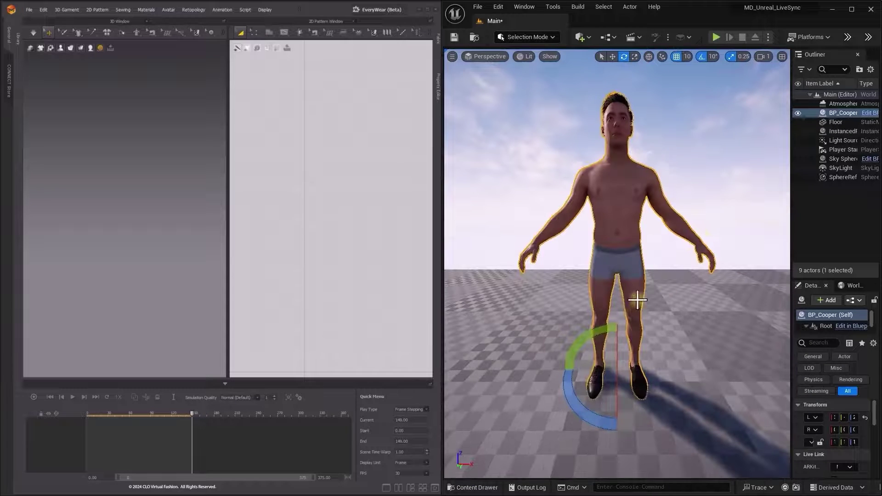
left_click(473, 487)
Create a new Level Sequence in the Cooper folder and open it in Sequencer
right_click(767, 425)
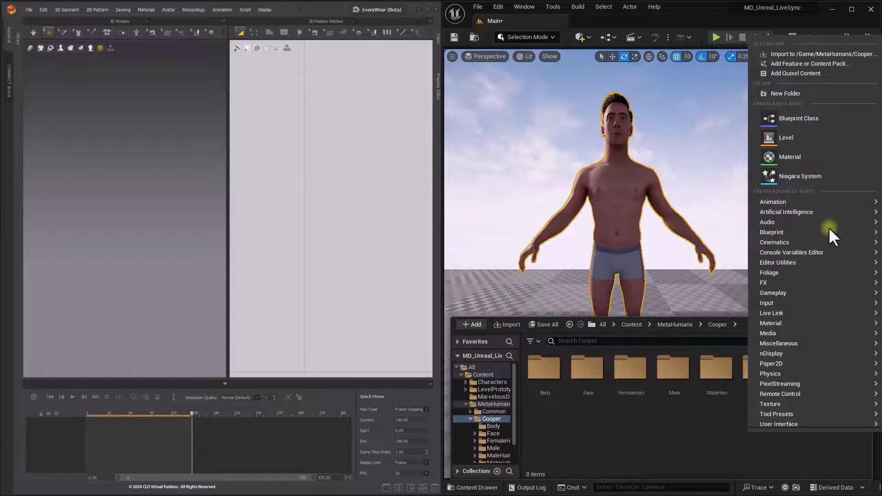
mouse_move(780, 242)
left_click(706, 268)
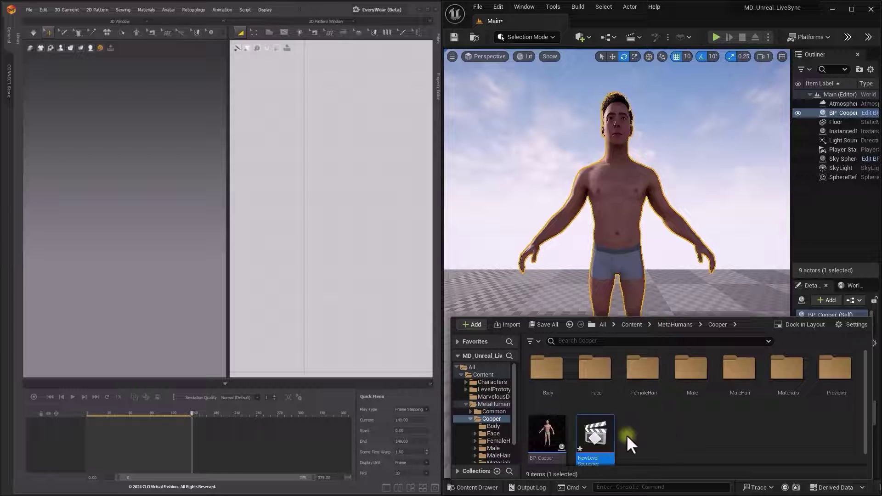
double_click(593, 432)
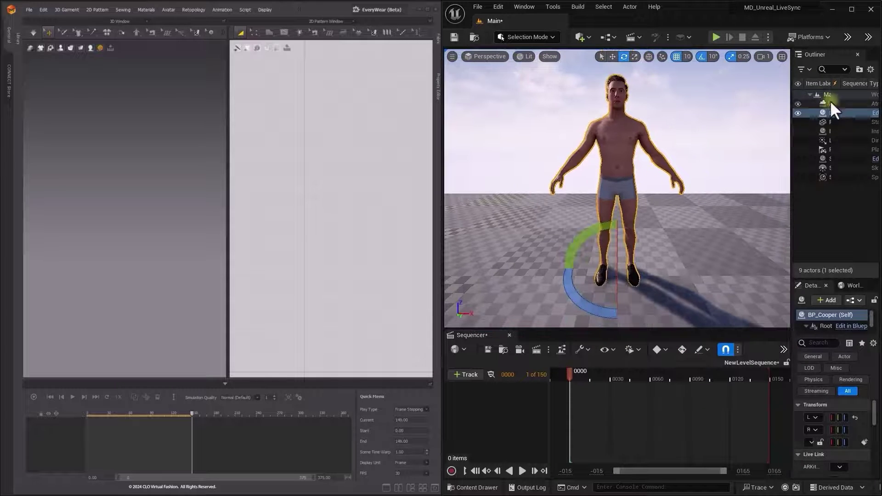
Add Cooper to the sequence and rotate the right upper-arm control 10 degrees at frame 60
left_click_drag(790, 115, 495, 399)
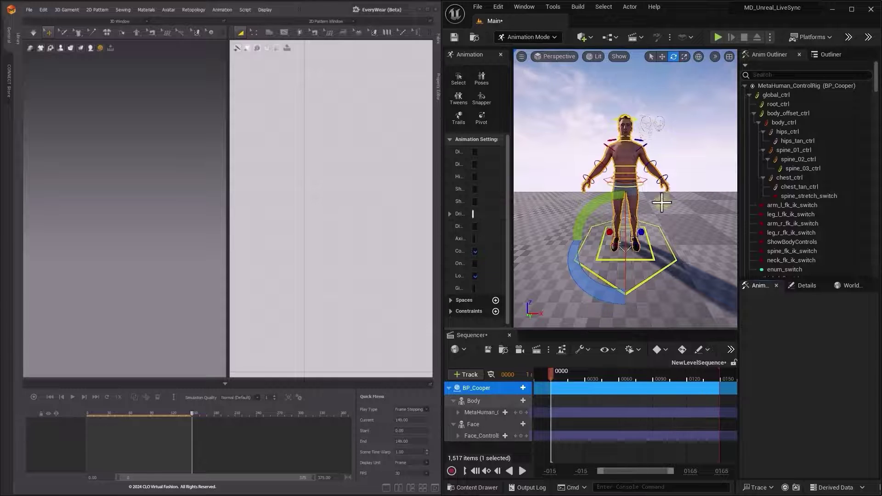
left_click(490, 413)
left_click(647, 161)
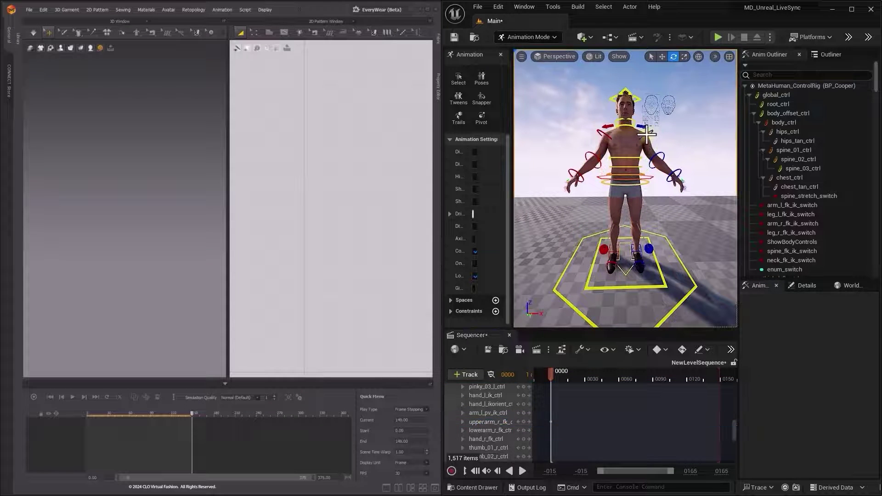
left_click_drag(615, 375, 618, 375)
key("ctrl+z")
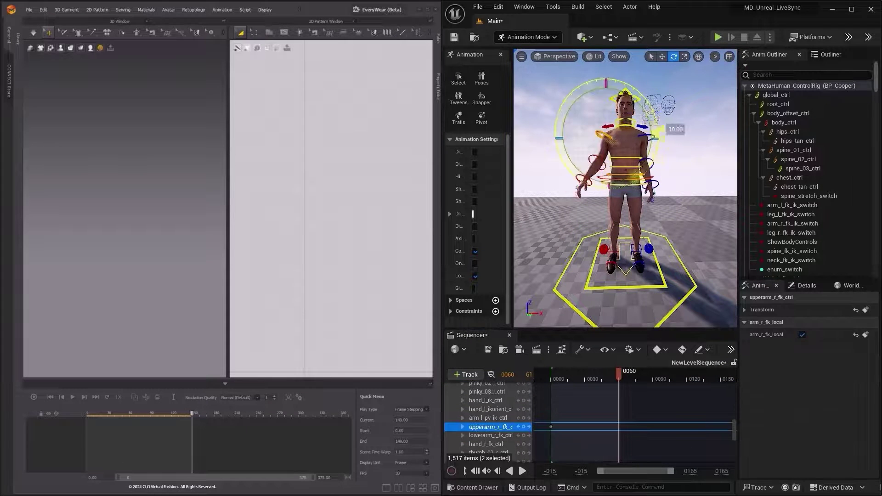
key("ctrl+z")
right_click(475, 401)
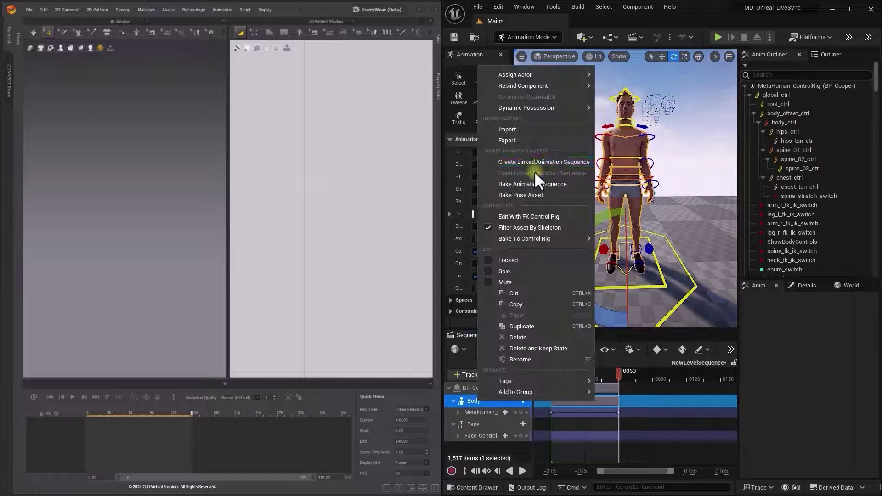
Bake Cooper's Body track into a linked Anim Sequence and open the CLO/MD LiveSync Editor
left_click(553, 164)
left_click(479, 352)
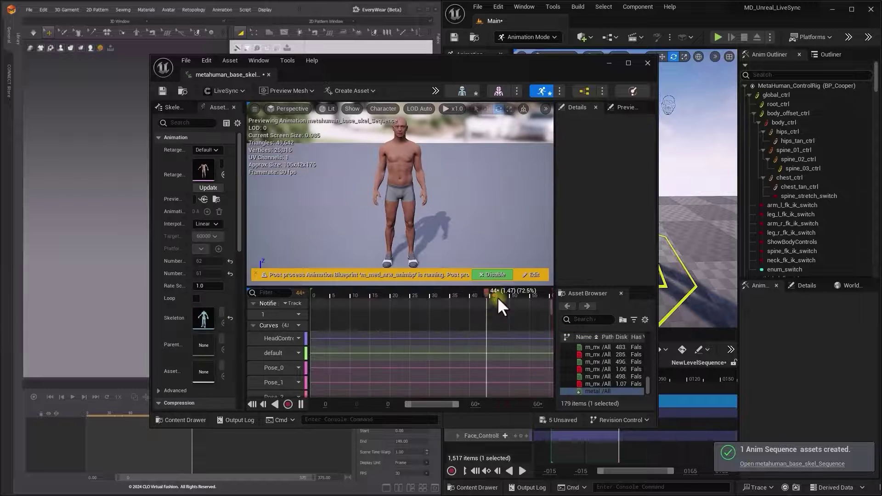
left_click(524, 6)
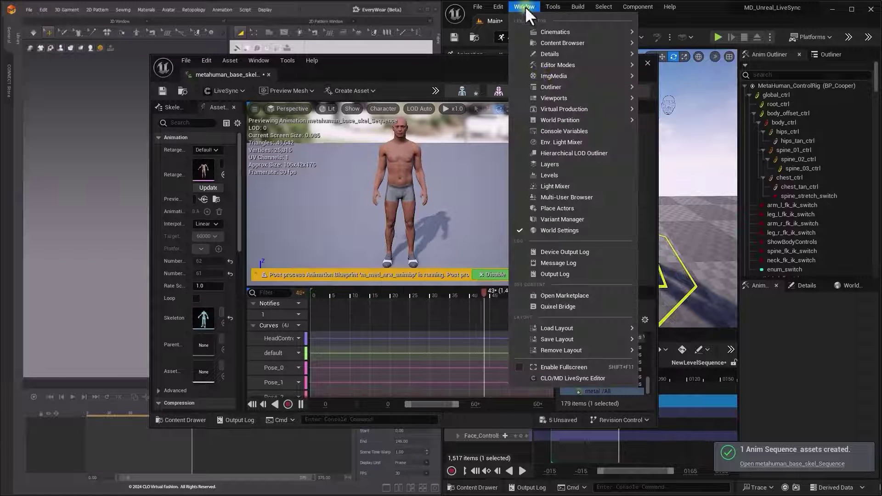
left_click(610, 377)
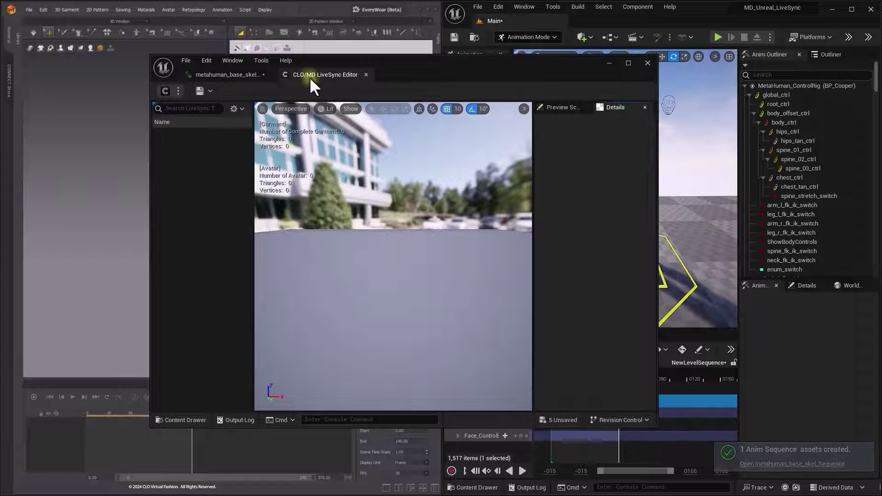
Export the animation as a LiveSync Skeletal Mesh and view it in maximized Marvelous Designer
left_click(236, 76)
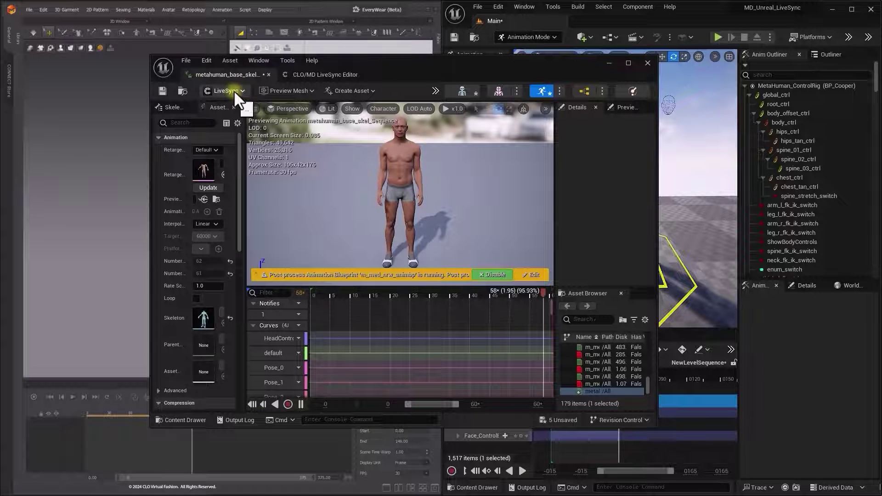
left_click(233, 91)
mouse_move(238, 116)
left_click(289, 118)
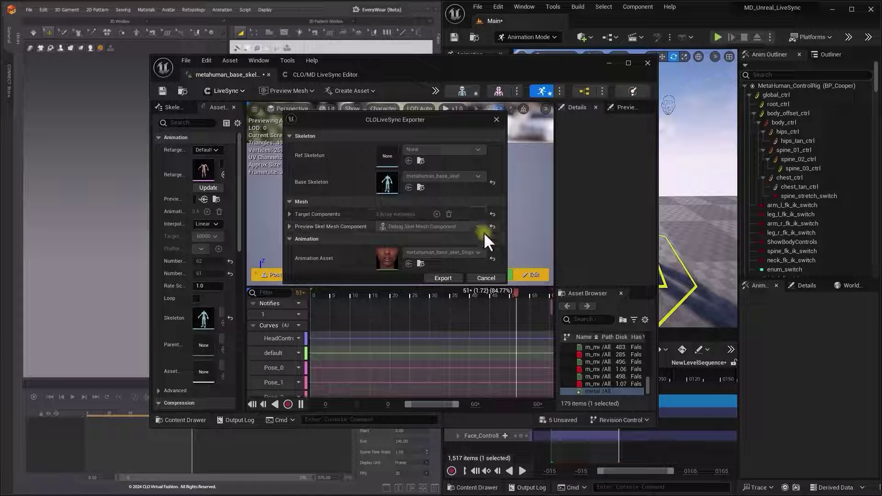
left_click(455, 281)
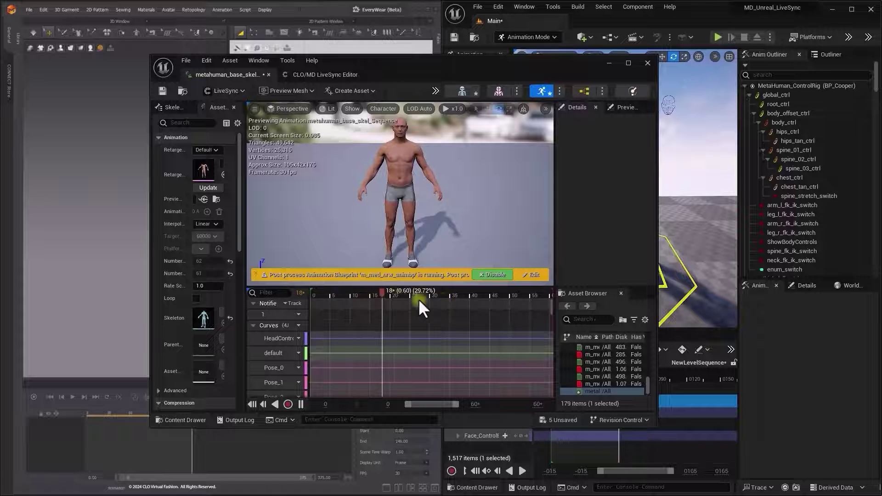
left_click(78, 289)
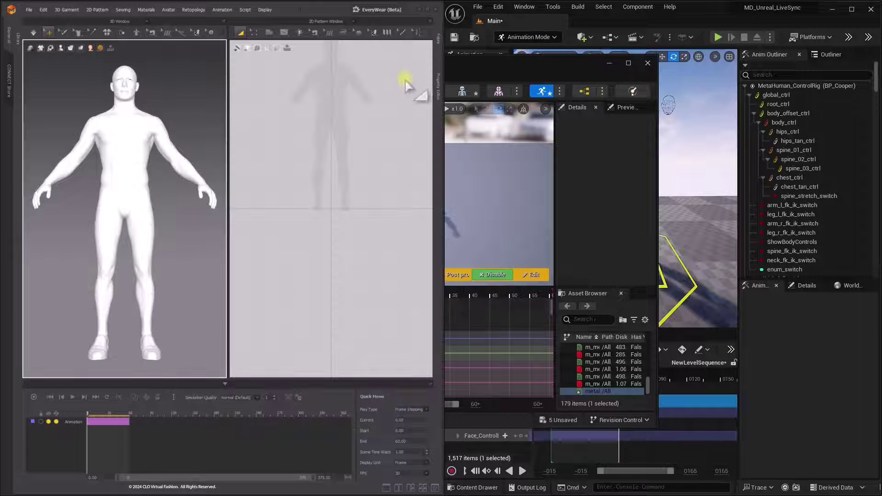
left_click(426, 9)
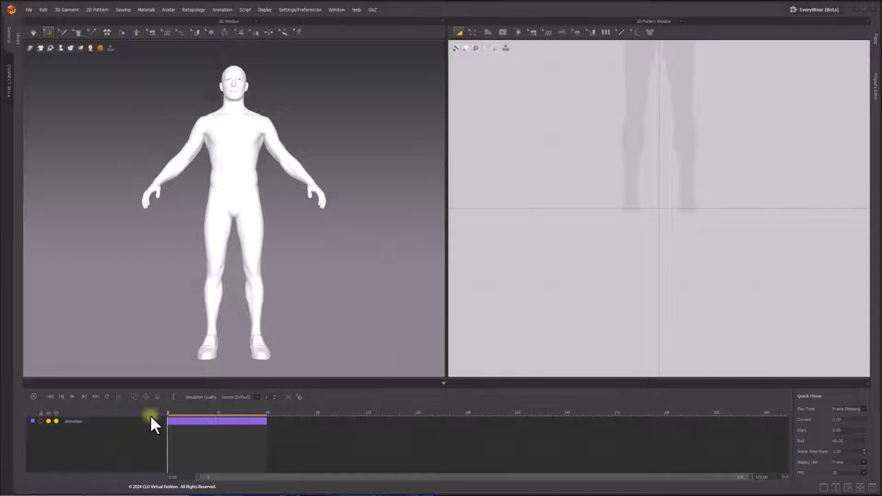
Play the avatar animation, then apply Segment Puckering to the vest's shoulder edge and armhole curve
left_click(72, 396)
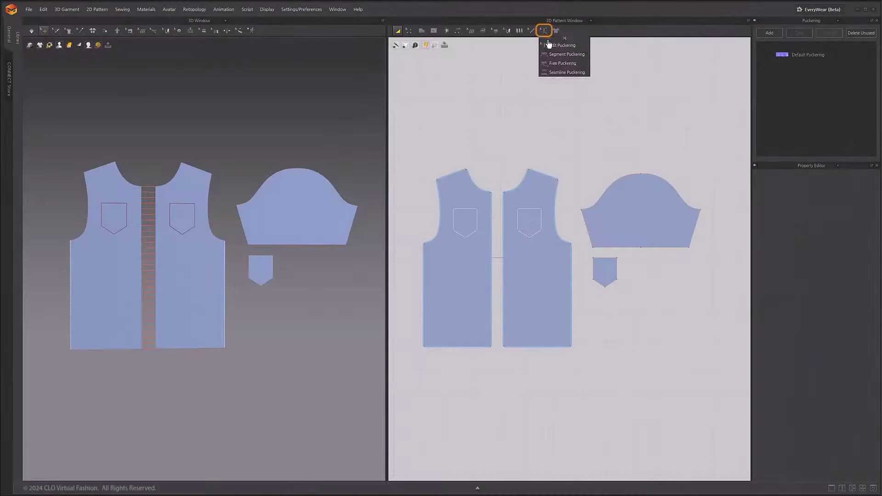
left_click_drag(558, 42, 408, 58)
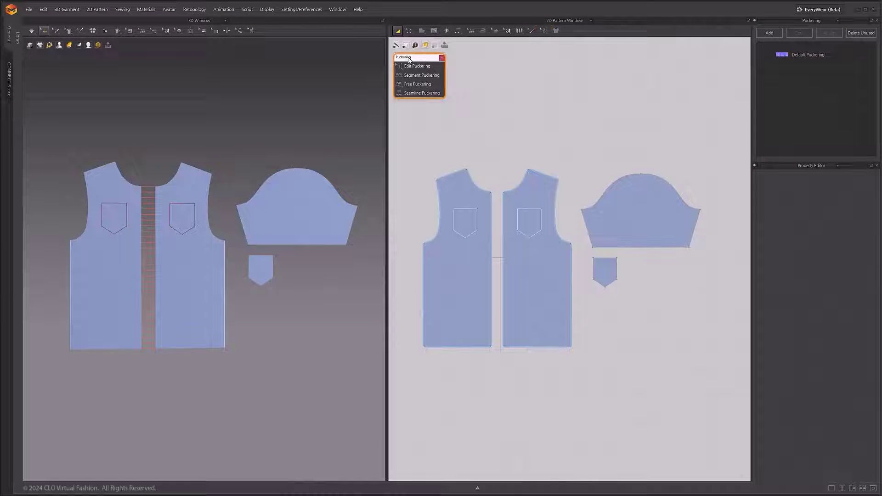
left_click(426, 75)
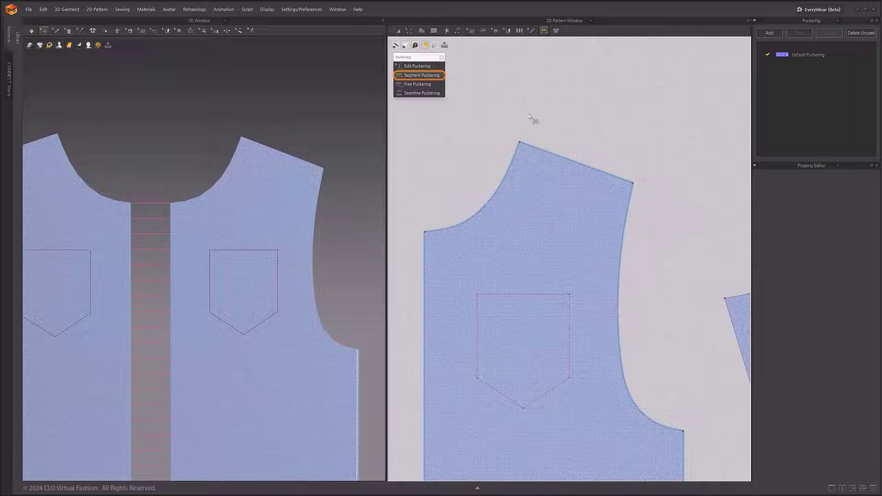
left_click(551, 156)
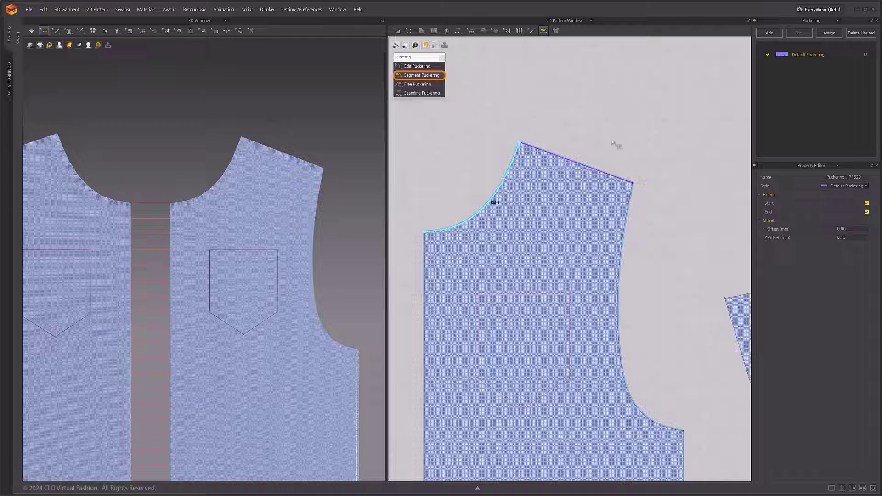
left_click(626, 225)
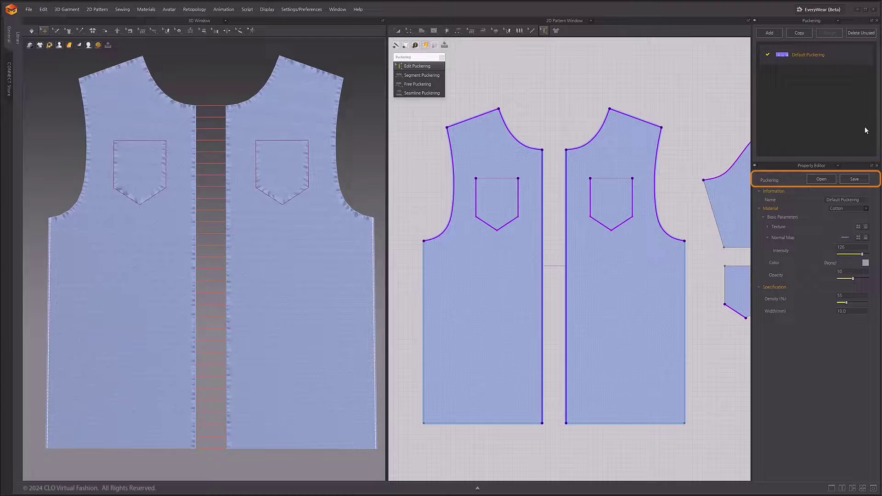
Try the Leather and Polyester puckering materials, then set the material back to Cotton
left_click(838, 209)
left_click(843, 223)
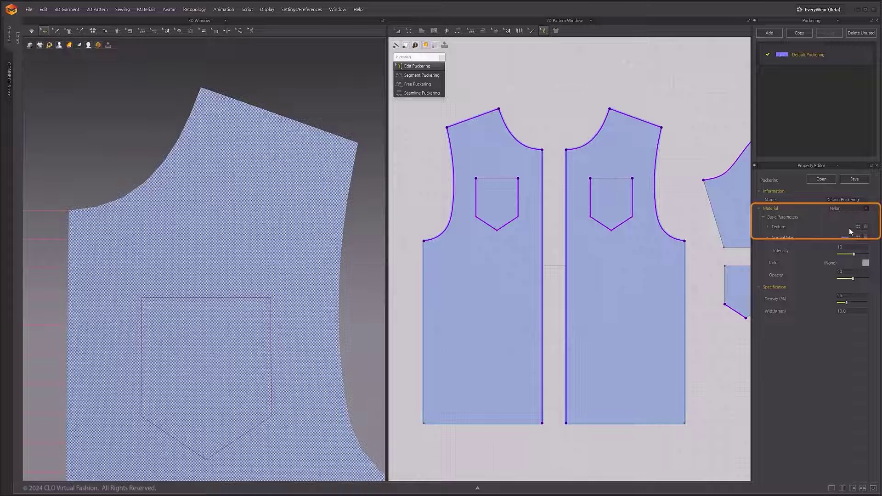
left_click(847, 232)
left_click(842, 207)
left_click(839, 214)
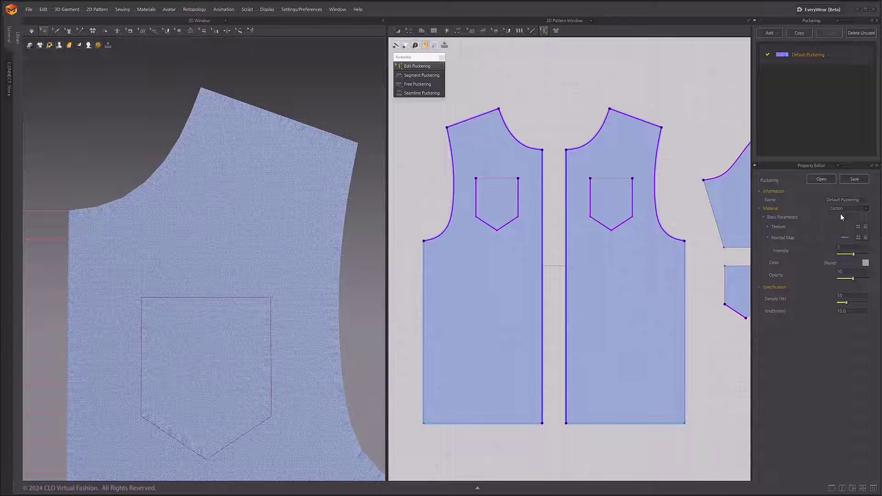
Browse for a puckering texture image in Materials > Hardware_and_Trims > Puckering
left_click(857, 227)
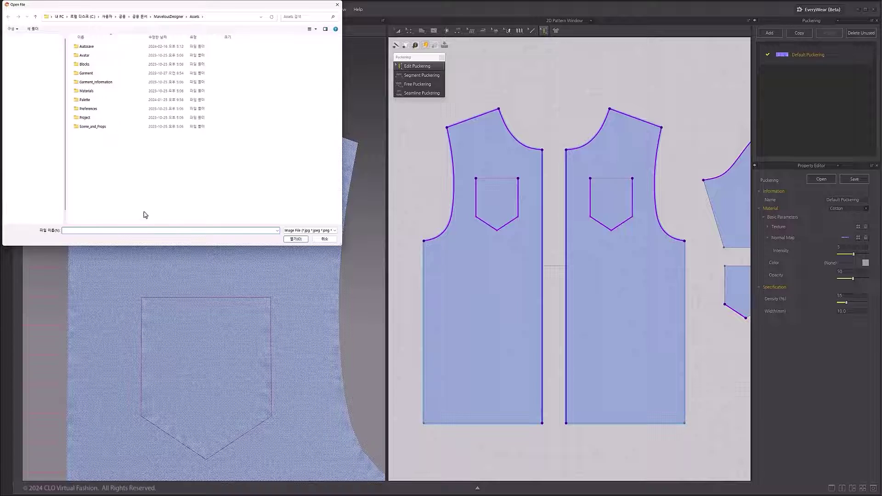
double_click(100, 90)
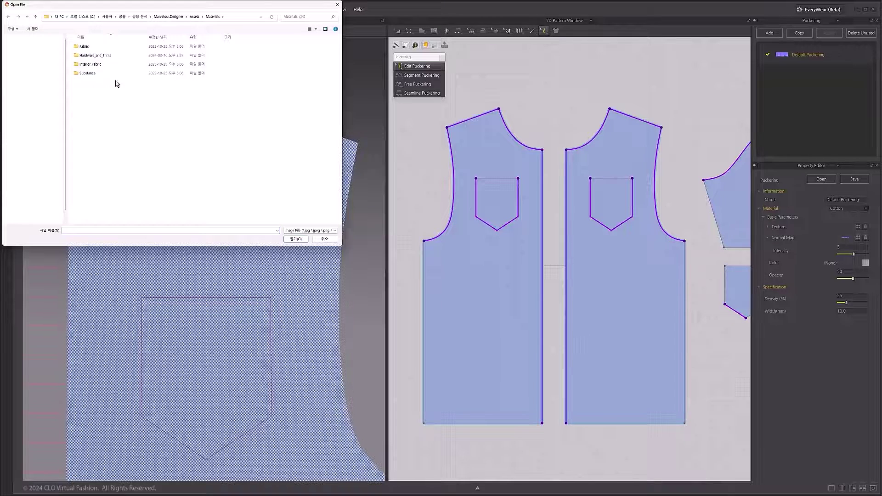
double_click(108, 55)
double_click(109, 55)
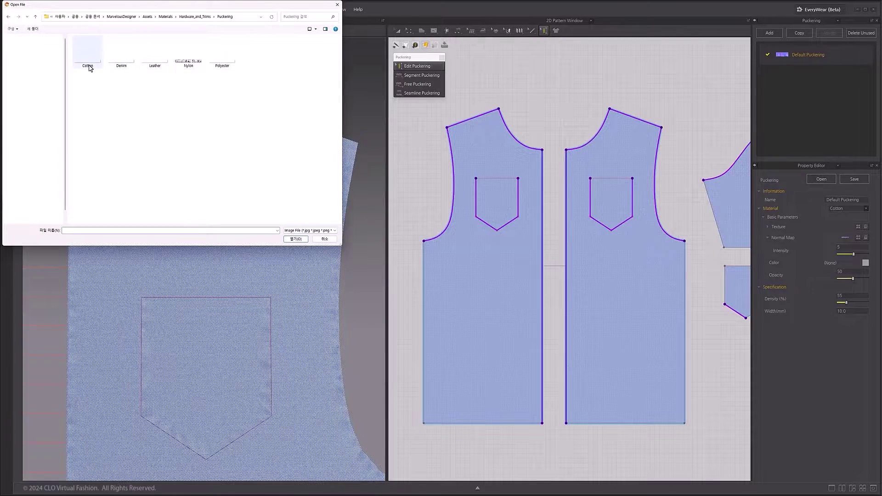